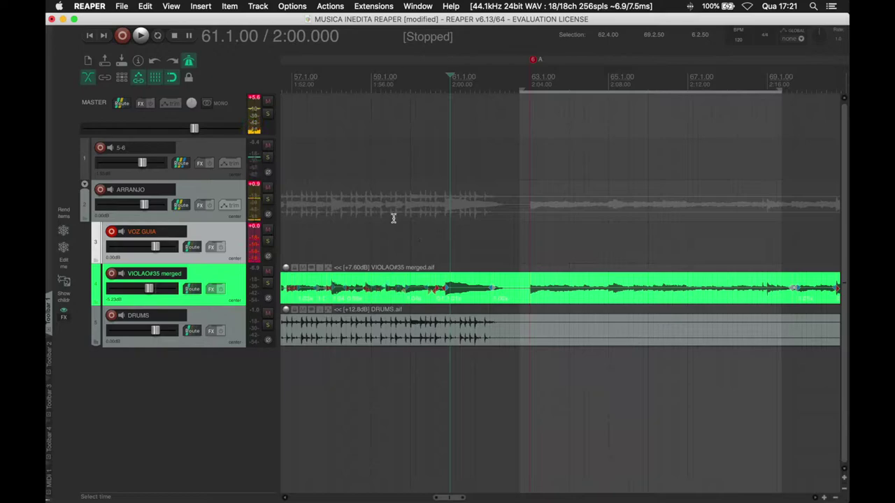
Zoom in on the VIOLAO#35 merged item around marker A at bar 63 and play the passage to hear its timing
{"action": "left_click", "coordinate": [529, 294]}
{"action": "scroll", "coordinate": [522, 282], "scroll_direction": "up", "scroll_amount": 3}
{"action": "scroll", "coordinate": [517, 279], "scroll_direction": "up", "scroll_amount": 4}
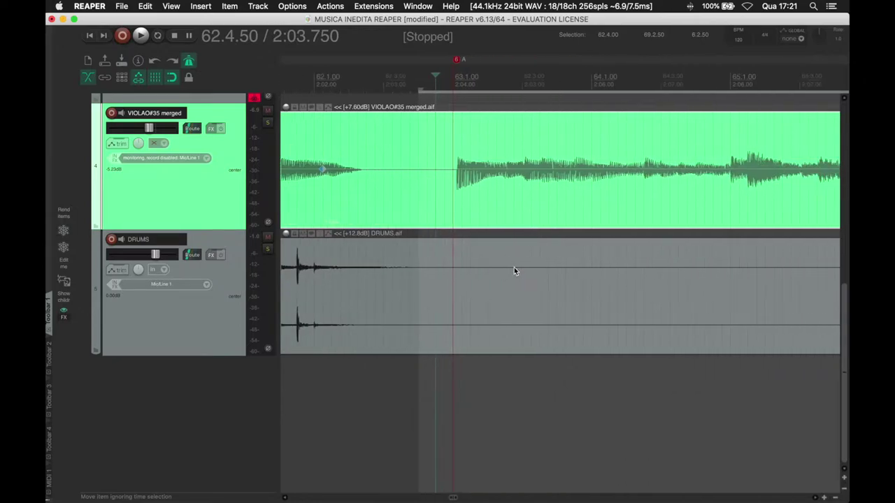
{"action": "scroll", "coordinate": [514, 270], "scroll_direction": "up", "scroll_amount": 2}
{"action": "scroll", "coordinate": [514, 271], "scroll_direction": "up", "scroll_amount": 6}
{"action": "scroll", "coordinate": [514, 272], "scroll_direction": "down", "scroll_amount": 3}
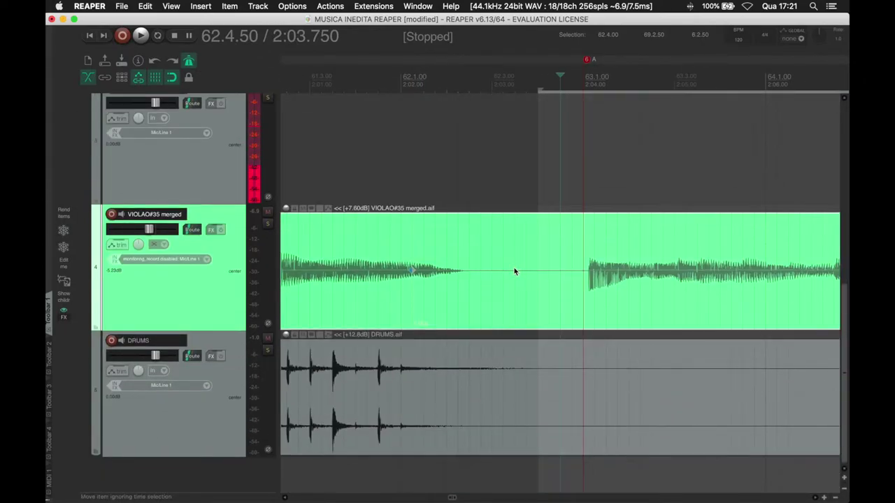
{"action": "scroll", "coordinate": [514, 271], "scroll_direction": "left", "scroll_amount": 3}
{"action": "scroll", "coordinate": [513, 272], "scroll_direction": "right", "scroll_amount": 7}
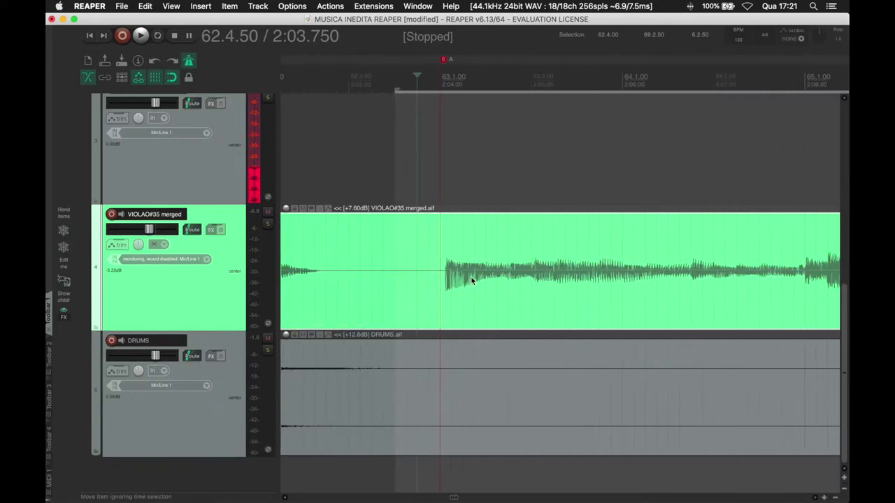
{"action": "left_click", "coordinate": [410, 290]}
{"action": "key", "text": "space"}
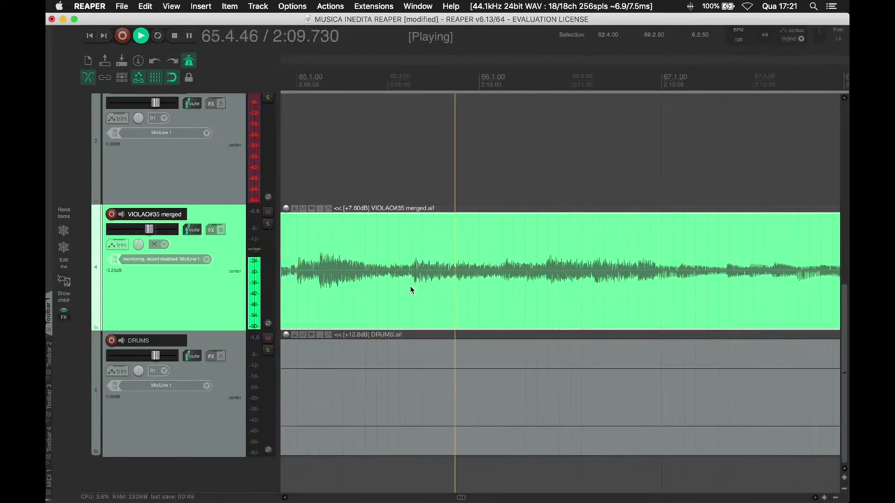
{"action": "key", "text": "space"}
Play the guitar entry from 62.4.50 to compare its first note with the bar 63 grid line
{"action": "scroll", "coordinate": [435, 285], "scroll_direction": "left", "scroll_amount": 3}
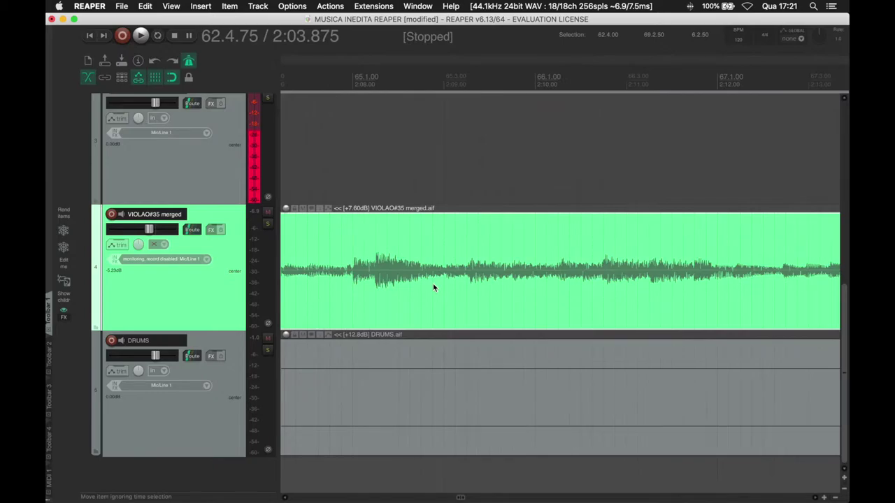
{"action": "scroll", "coordinate": [434, 285], "scroll_direction": "left", "scroll_amount": 10}
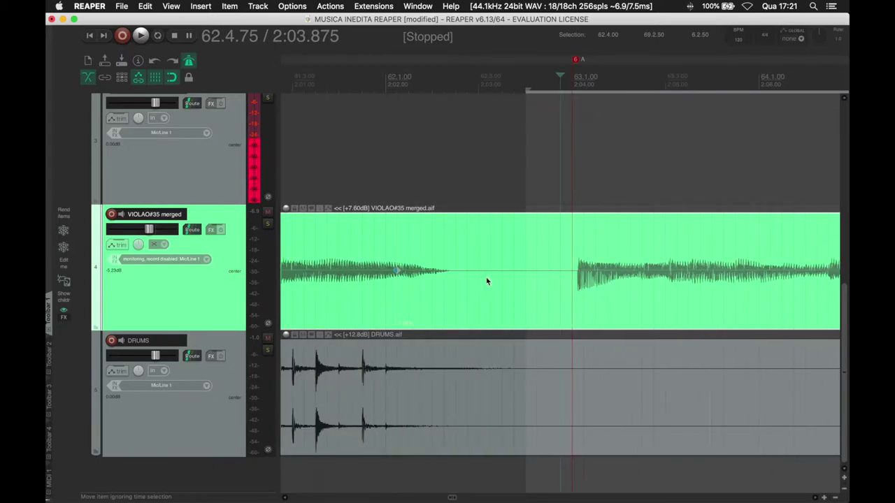
{"action": "scroll", "coordinate": [487, 281], "scroll_direction": "up", "scroll_amount": 6}
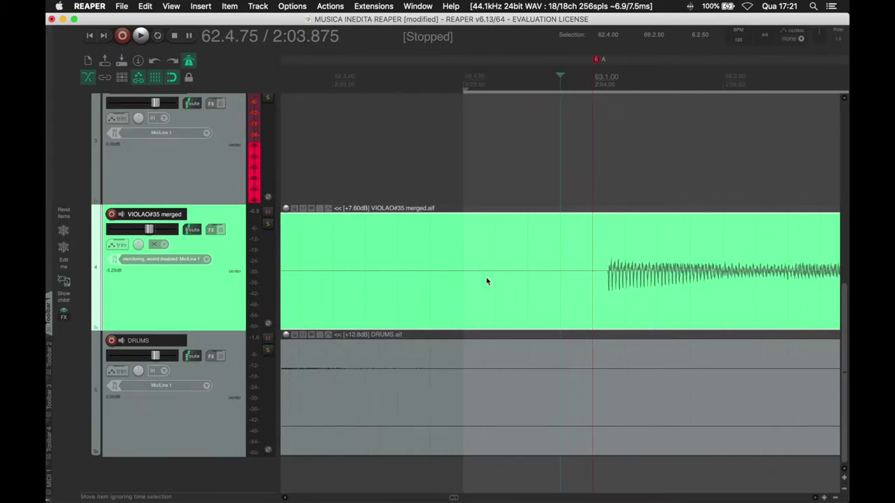
{"action": "scroll", "coordinate": [487, 281], "scroll_direction": "right", "scroll_amount": 5}
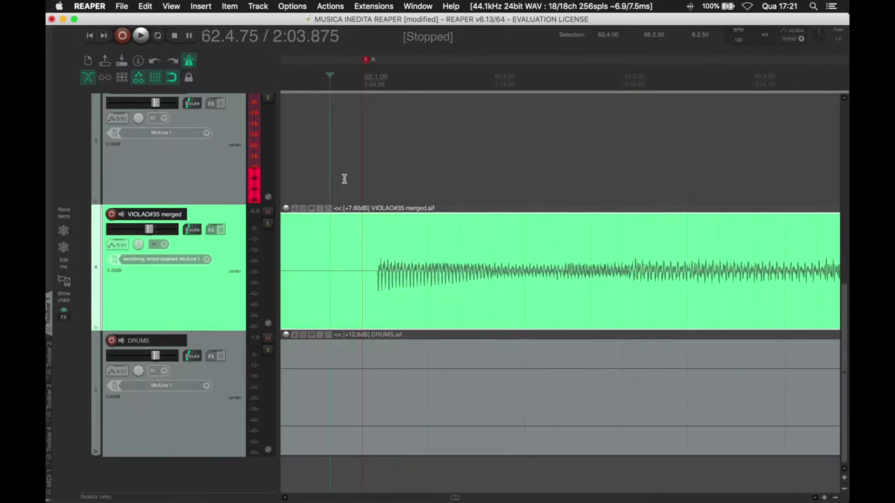
{"action": "left_click", "coordinate": [297, 187]}
{"action": "key", "text": "space"}
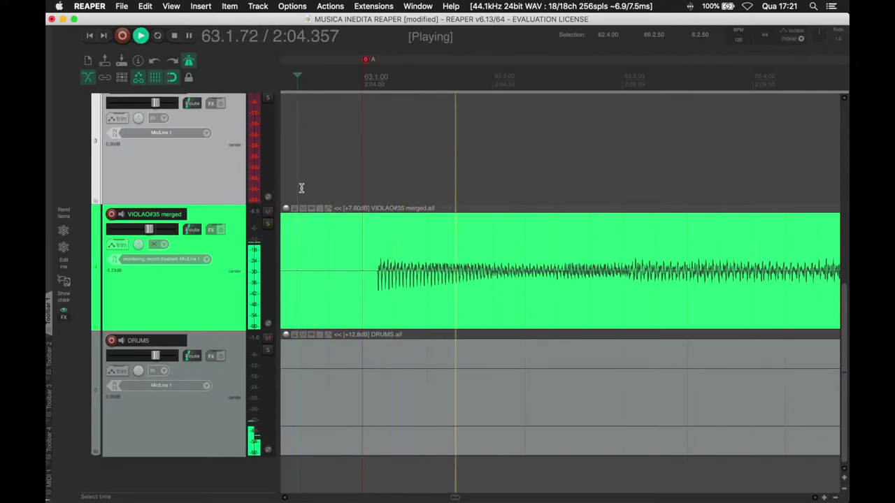
{"action": "key", "text": "space"}
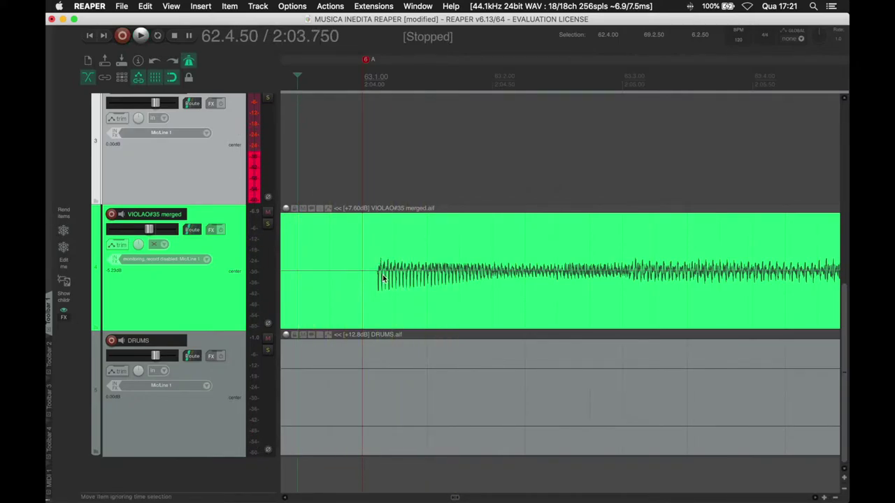
Split the VIOLAO#35 merged item at 62.4.75 and shift the second part earlier so its first note starts at bar 63
{"action": "left_click", "coordinate": [331, 294]}
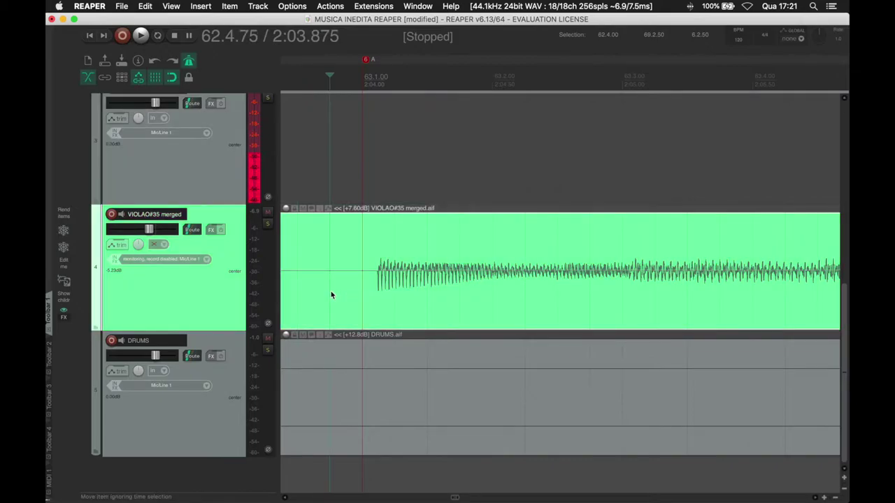
{"action": "key", "text": "s"}
{"action": "left_click", "coordinate": [418, 257]}
{"action": "left_click", "coordinate": [464, 240]}
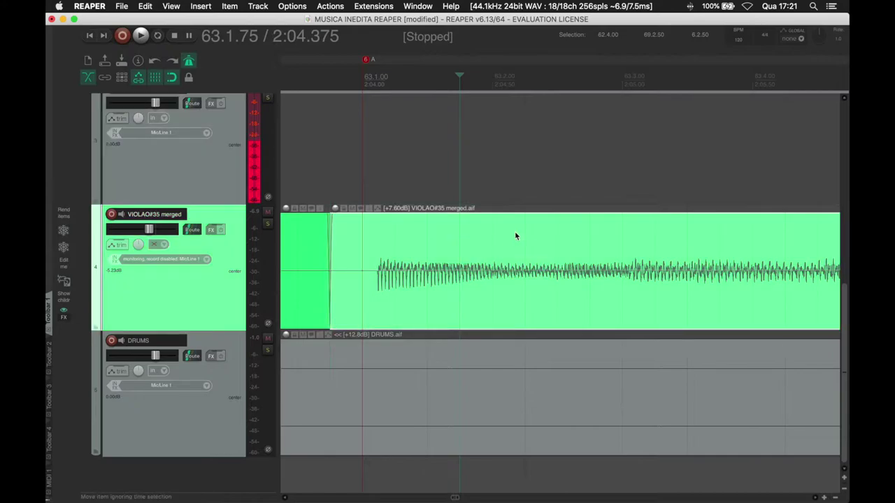
{"action": "left_click_drag", "start_coordinate": [512, 237], "coordinate": [496, 246]}
{"action": "left_click", "coordinate": [513, 245]}
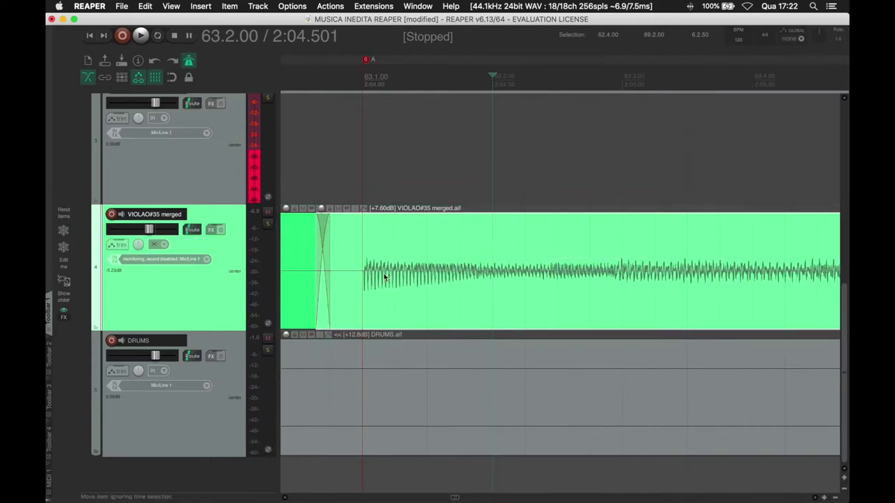
Play from 62.4.56 across the crossfade to check the shifted guitar part against the beat
{"action": "left_click", "coordinate": [306, 279]}
{"action": "key", "text": "space"}
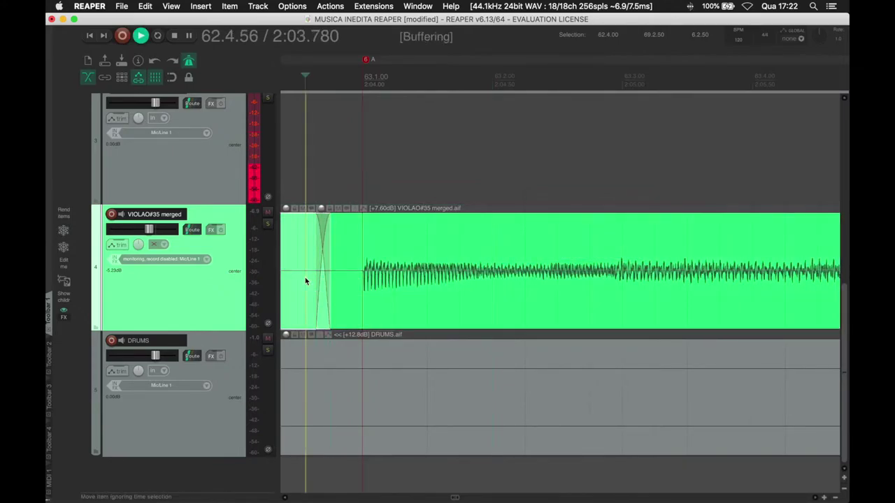
{"action": "key", "text": "space"}
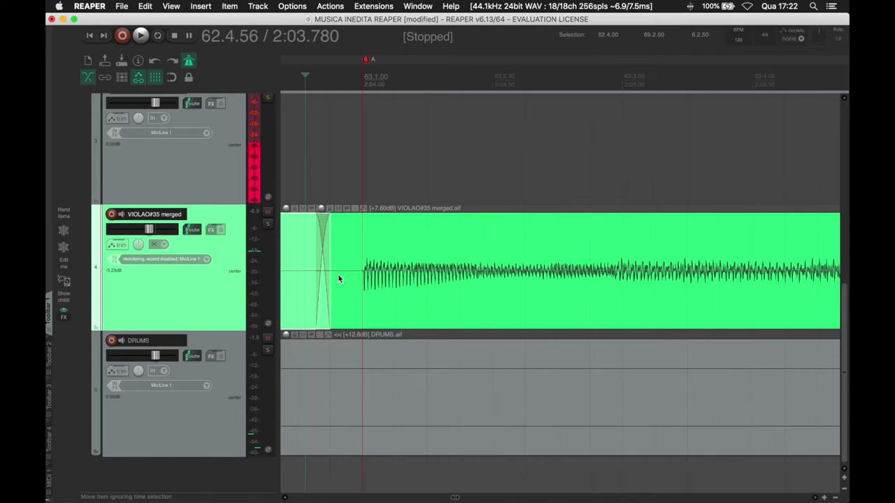
{"action": "key", "text": "space"}
{"action": "key", "text": "space"}
{"action": "key", "text": "alt+m"}
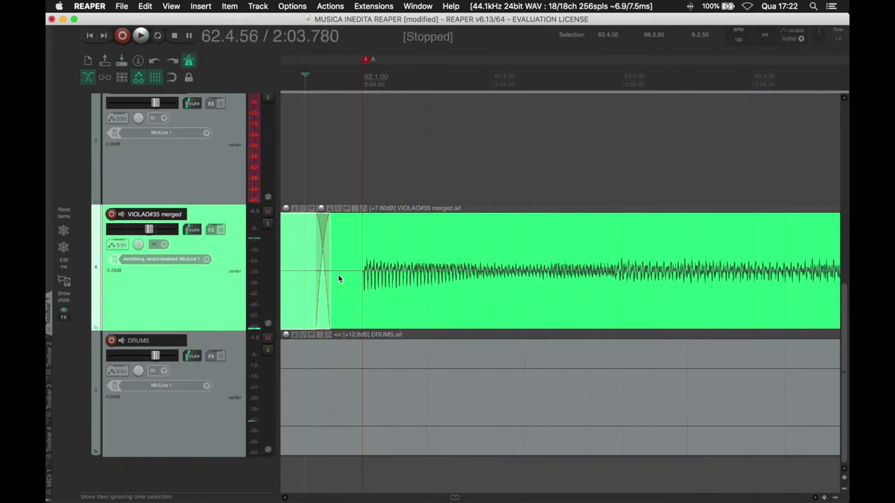
{"action": "key", "text": "space"}
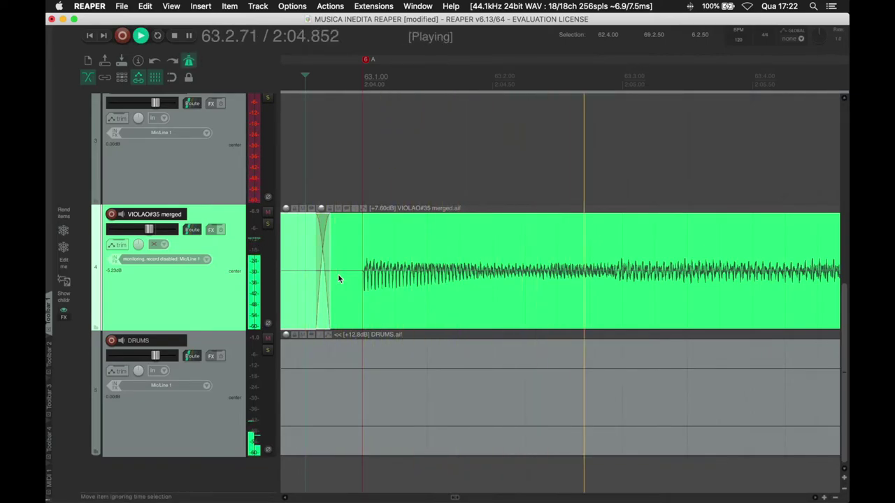
{"action": "key", "text": "space"}
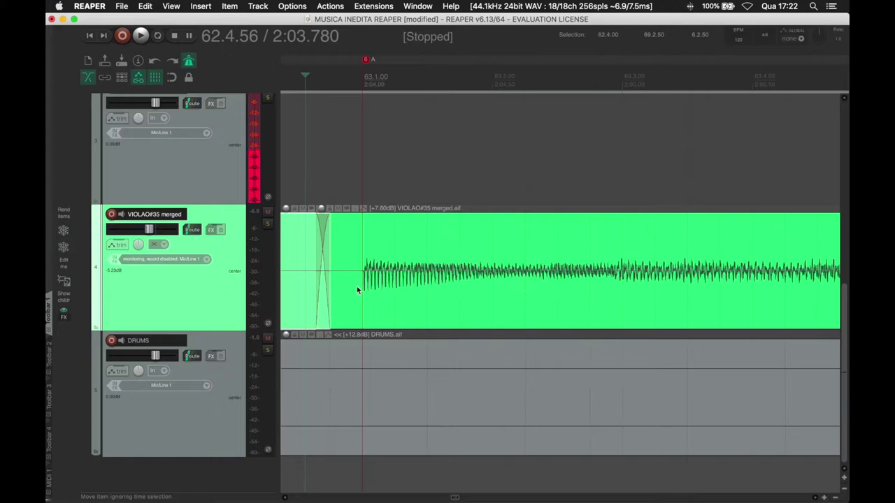
Insert a stretch marker on the guitar's first note at bar 63 and try moving it slightly later
{"action": "scroll", "coordinate": [357, 290], "scroll_direction": "left", "scroll_amount": 5}
{"action": "scroll", "coordinate": [417, 279], "scroll_direction": "right", "scroll_amount": 3}
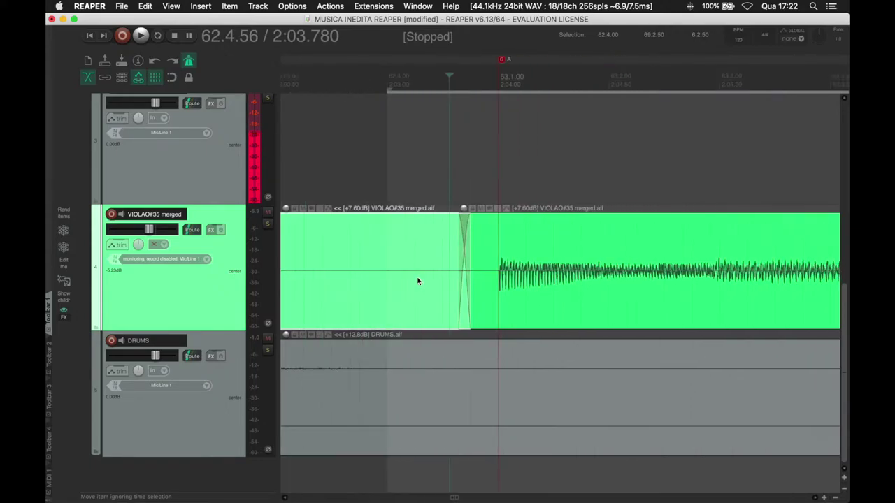
{"action": "scroll", "coordinate": [416, 280], "scroll_direction": "right", "scroll_amount": 5}
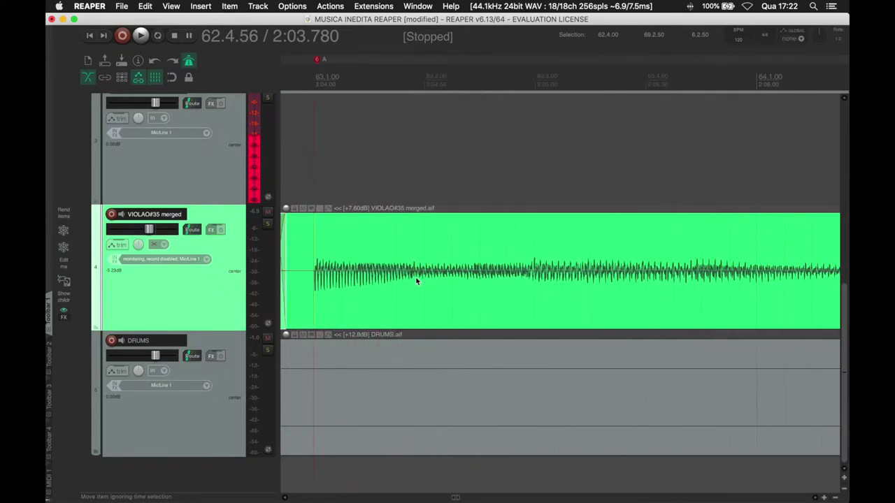
{"action": "scroll", "coordinate": [415, 281], "scroll_direction": "left", "scroll_amount": 1}
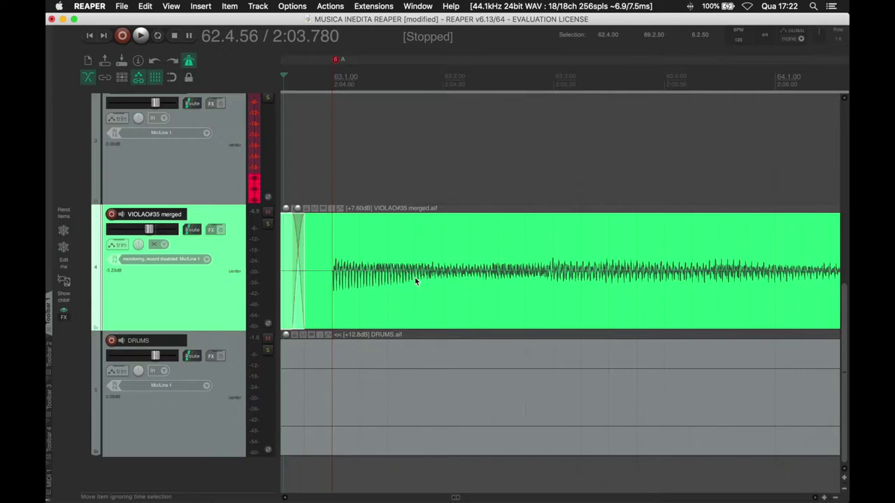
{"action": "left_click", "coordinate": [333, 294]}
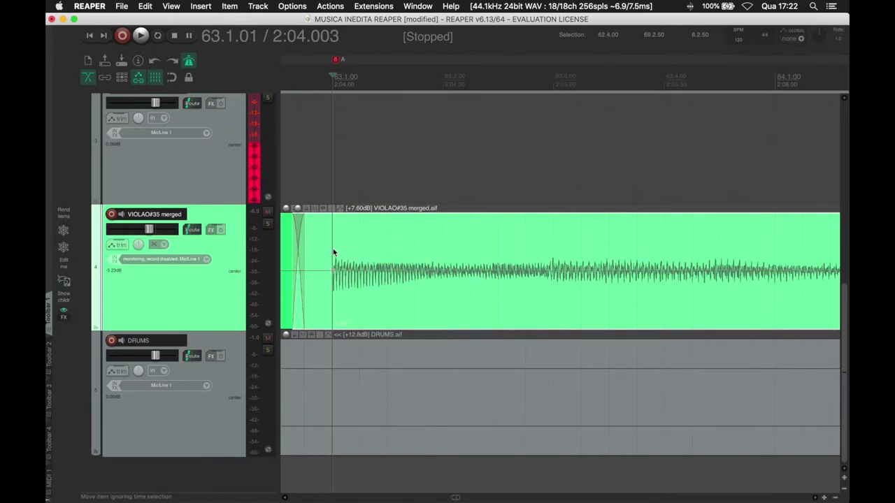
{"action": "left_click", "coordinate": [349, 272]}
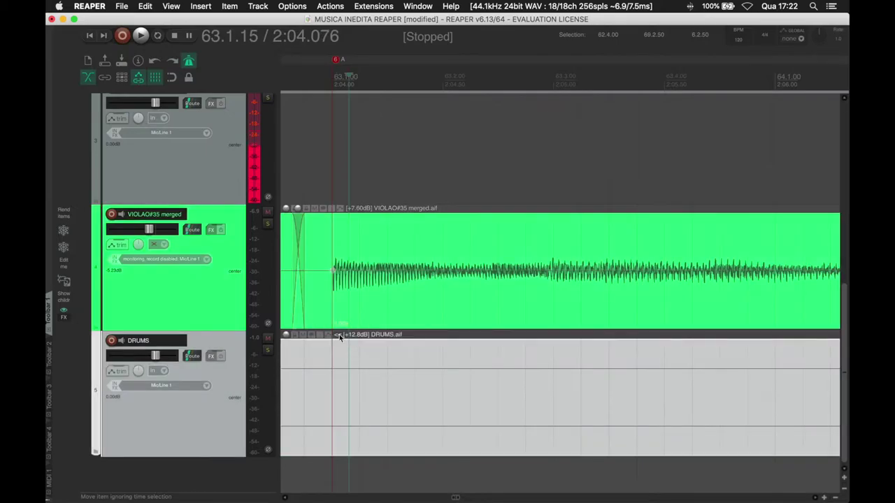
{"action": "left_click", "coordinate": [335, 273]}
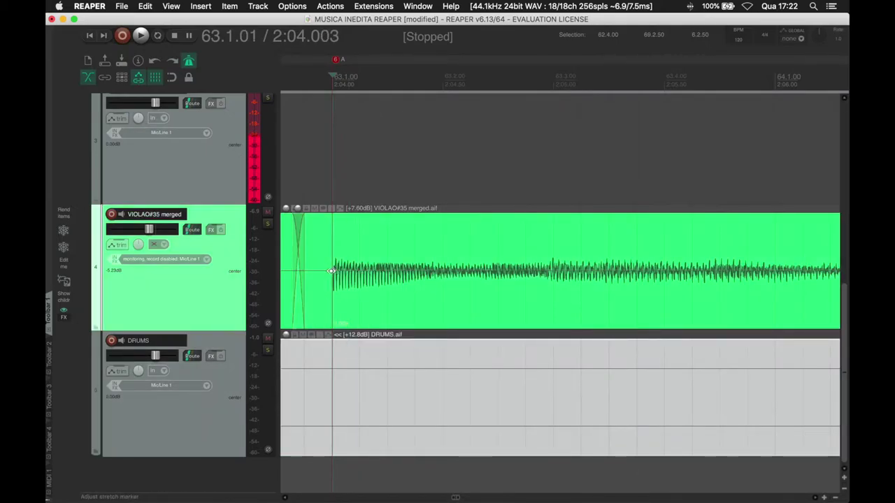
{"action": "mouse_move", "coordinate": [335, 273]}
{"action": "left_mouse_down"}
{"action": "mouse_move", "coordinate": [384, 269]}
{"action": "mouse_move", "coordinate": [353, 270]}
{"action": "left_mouse_up"}
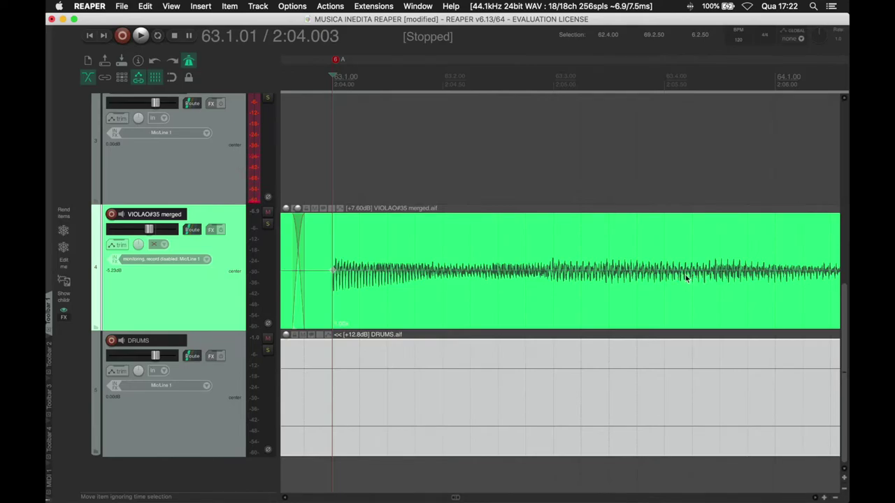
Insert a stretch marker on the guitar's second note at 63.2.97, just before beat 63.3
{"action": "left_click", "coordinate": [550, 254]}
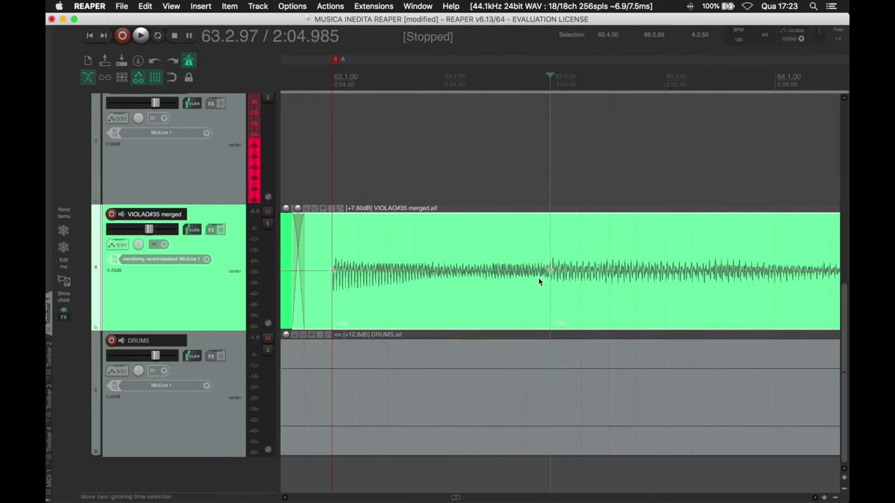
{"action": "scroll", "coordinate": [539, 278], "scroll_direction": "right", "scroll_amount": 2}
{"action": "left_click", "coordinate": [539, 277]}
Adjust the first note's stretch marker so that it sits on 63.1.00
{"action": "scroll", "coordinate": [537, 280], "scroll_direction": "left", "scroll_amount": 10}
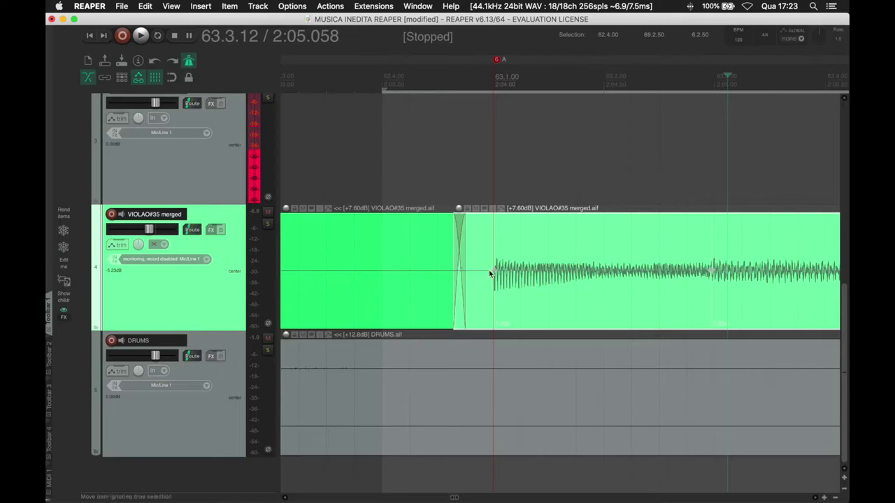
{"action": "left_click", "coordinate": [492, 270]}
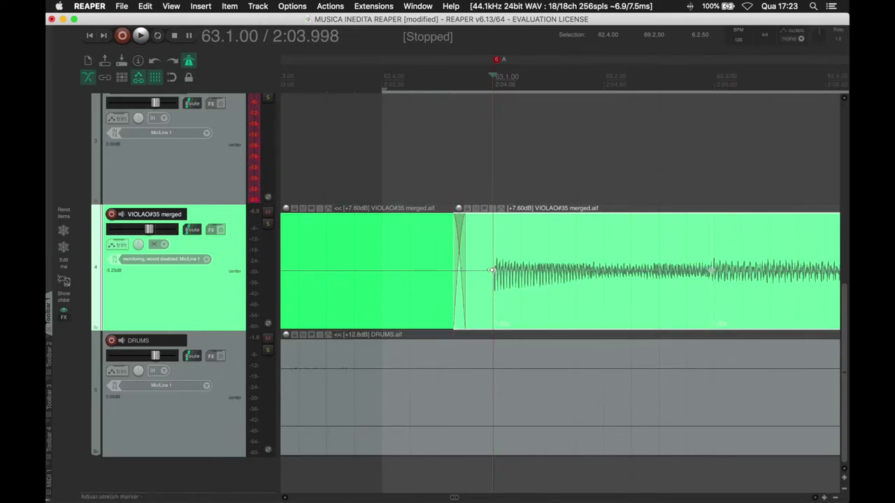
{"action": "mouse_move", "coordinate": [492, 270]}
{"action": "left_mouse_down"}
{"action": "mouse_move", "coordinate": [501, 270]}
{"action": "mouse_move", "coordinate": [492, 271]}
{"action": "left_mouse_up"}
{"action": "scroll", "coordinate": [491, 273], "scroll_direction": "right", "scroll_amount": 2}
{"action": "scroll", "coordinate": [491, 274], "scroll_direction": "right", "scroll_amount": 4}
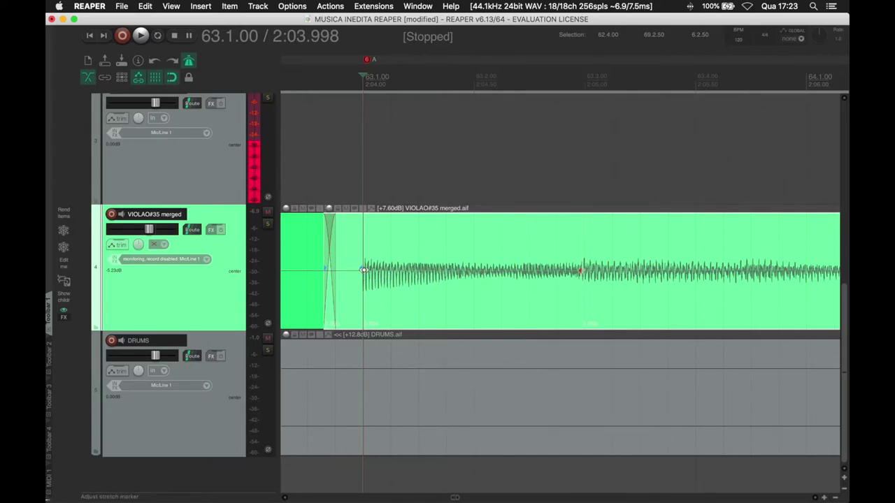
{"action": "left_click", "coordinate": [364, 269]}
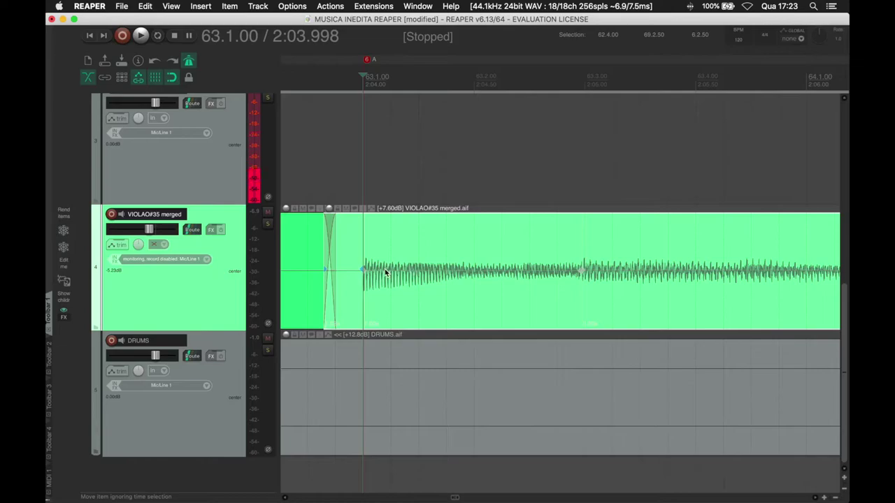
Turn snapping off and insert a stretch marker on the VIOLAO#35 guitar note at 64.2.41
{"action": "left_click", "coordinate": [464, 247]}
{"action": "left_click", "coordinate": [465, 241]}
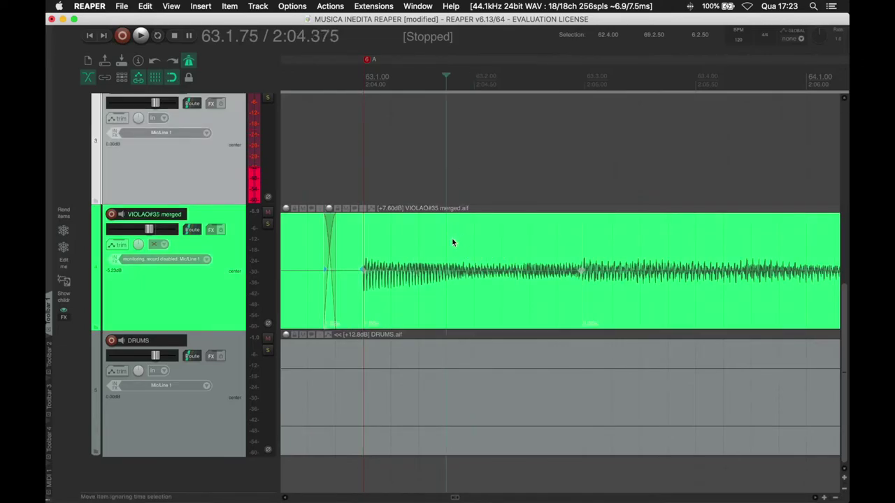
{"action": "scroll", "coordinate": [450, 241], "scroll_direction": "right", "scroll_amount": 5}
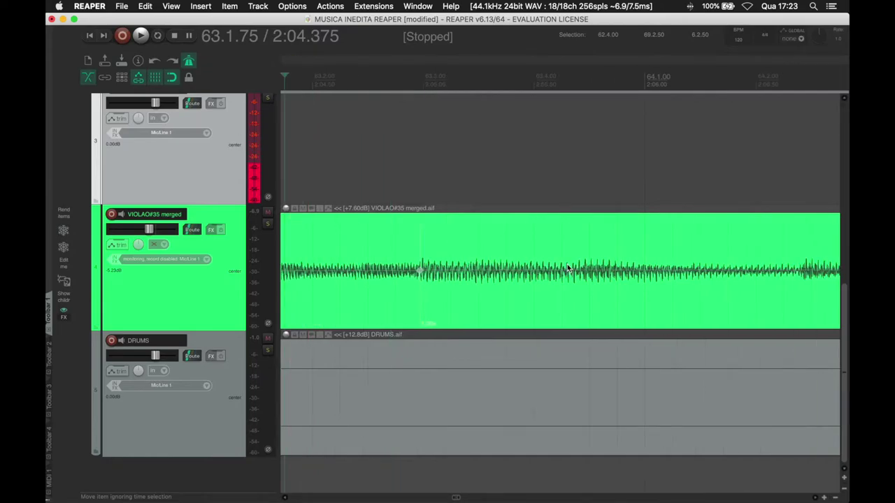
{"action": "left_click", "coordinate": [578, 246]}
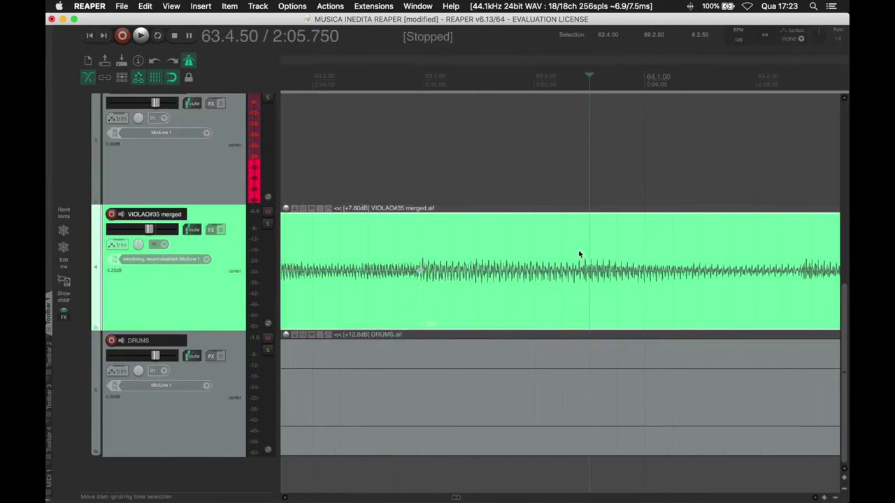
{"action": "left_click", "coordinate": [553, 184]}
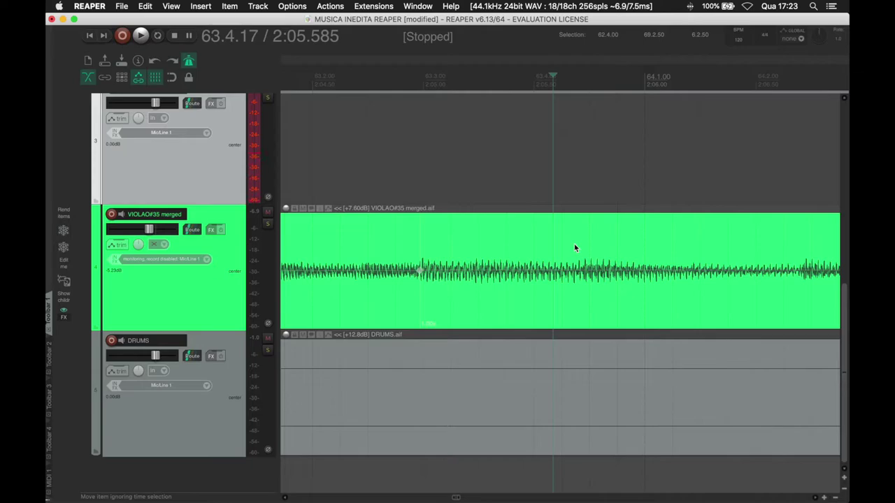
{"action": "scroll", "coordinate": [614, 257], "scroll_direction": "right", "scroll_amount": 5}
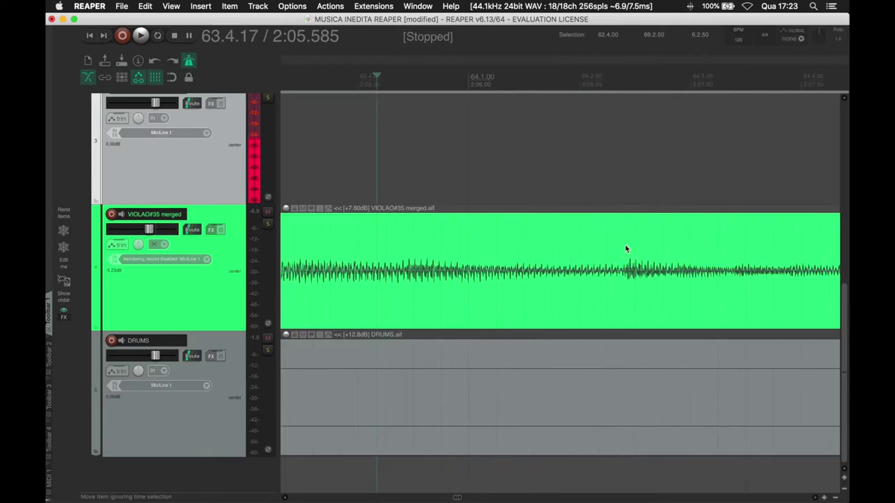
{"action": "left_click", "coordinate": [625, 249]}
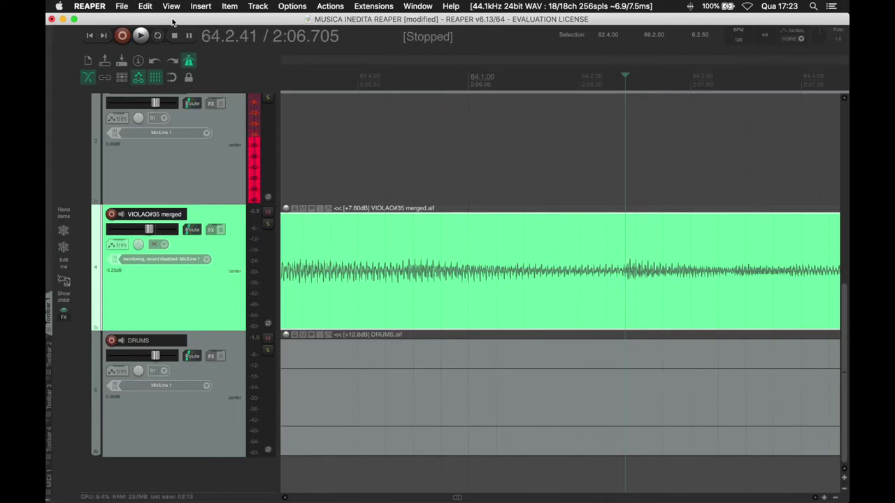
{"action": "left_click", "coordinate": [229, 6]}
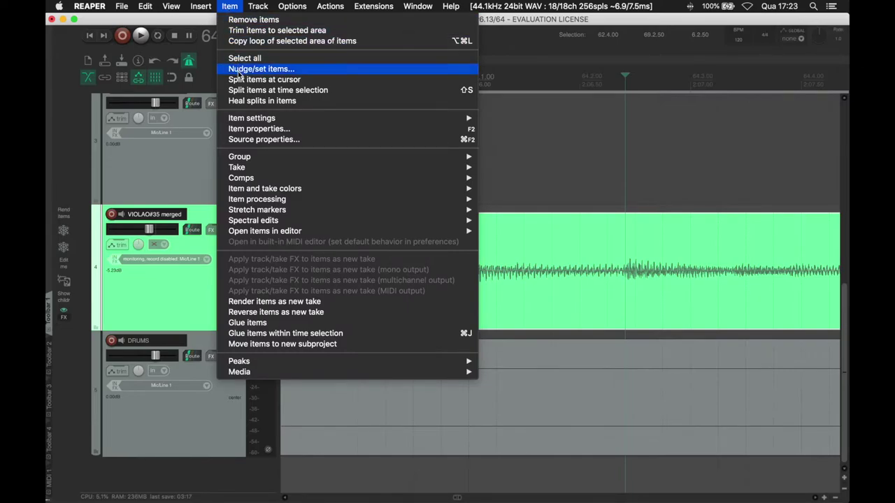
{"action": "mouse_move", "coordinate": [263, 213]}
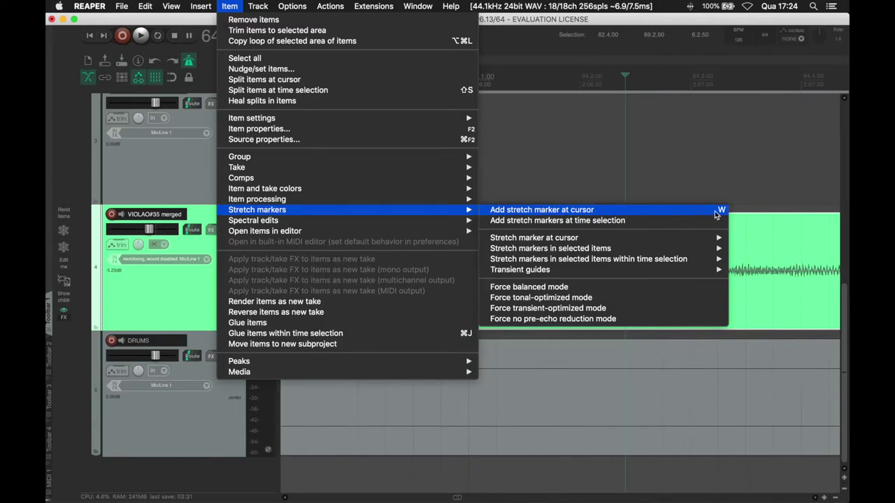
{"action": "left_click", "coordinate": [615, 210]}
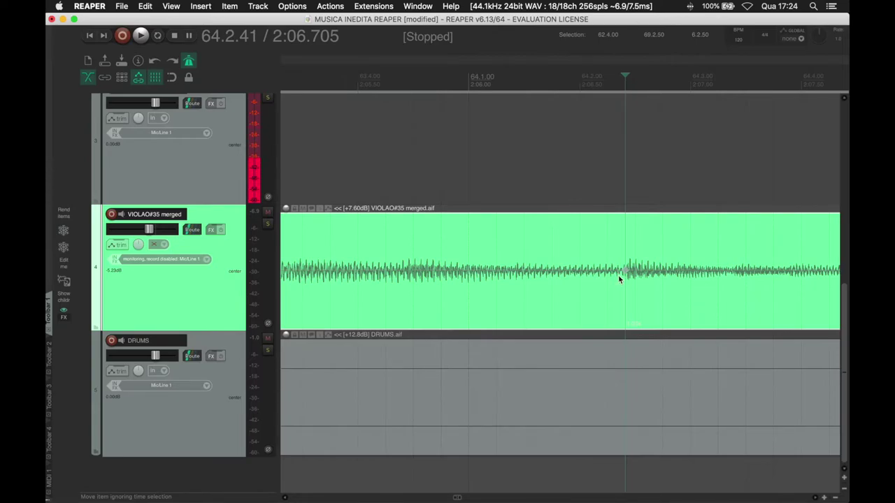
Snap the stretch markers in the selected guitar item to the grid
{"action": "left_click", "coordinate": [231, 7]}
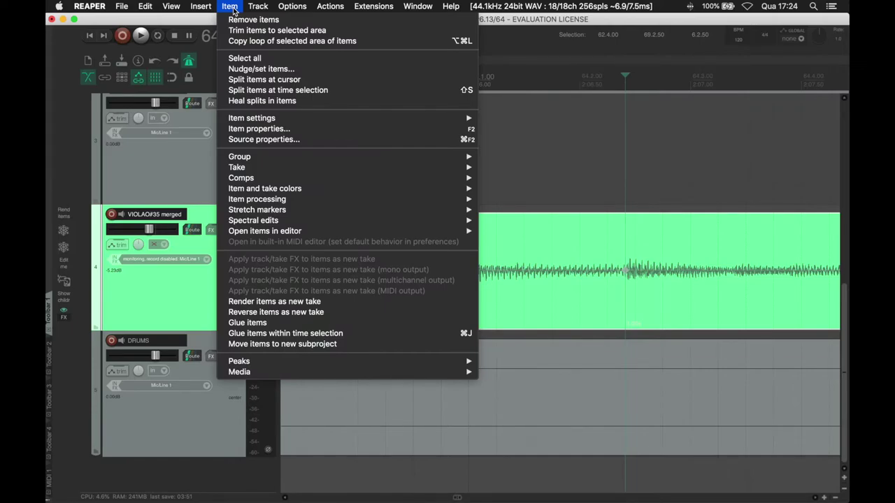
{"action": "mouse_move", "coordinate": [321, 212]}
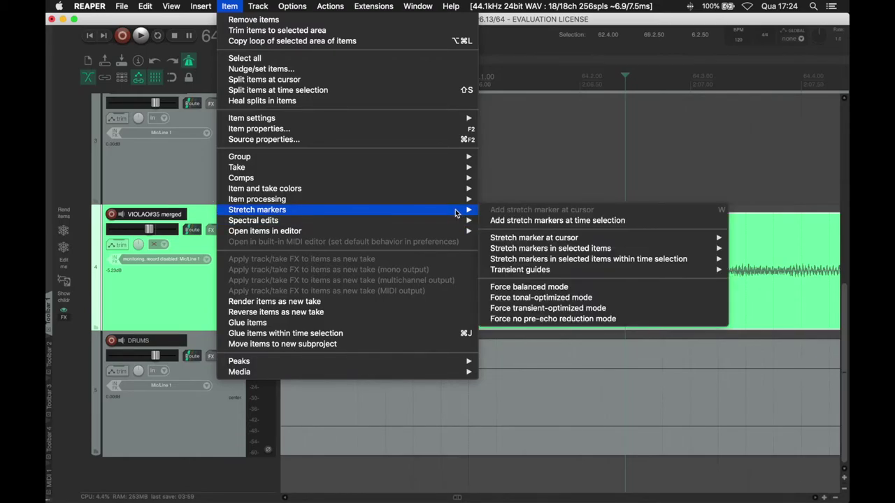
{"action": "mouse_move", "coordinate": [512, 240]}
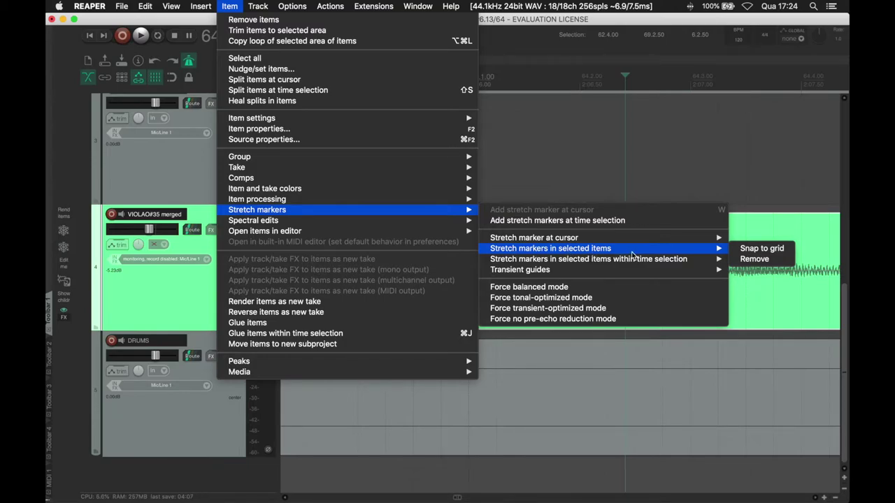
{"action": "left_click", "coordinate": [759, 250]}
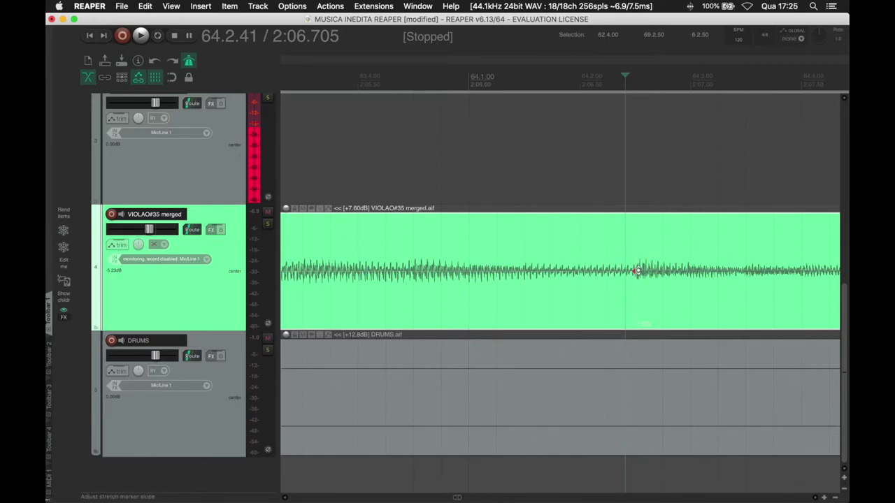
{"action": "left_click", "coordinate": [638, 131]}
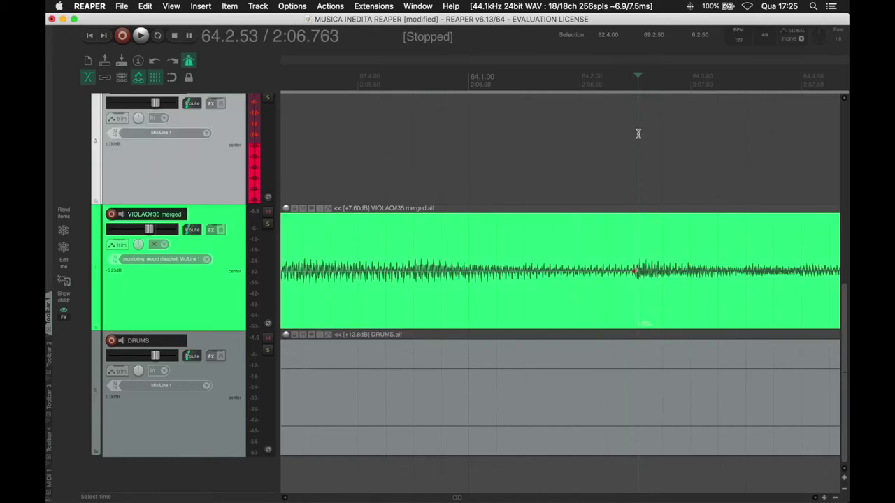
Show the custom action "quantize stretch by stretch" and its assigned shortcut in the action list, keeping the guitar waveform in view
{"action": "scroll", "coordinate": [636, 268], "scroll_direction": "right", "scroll_amount": 5}
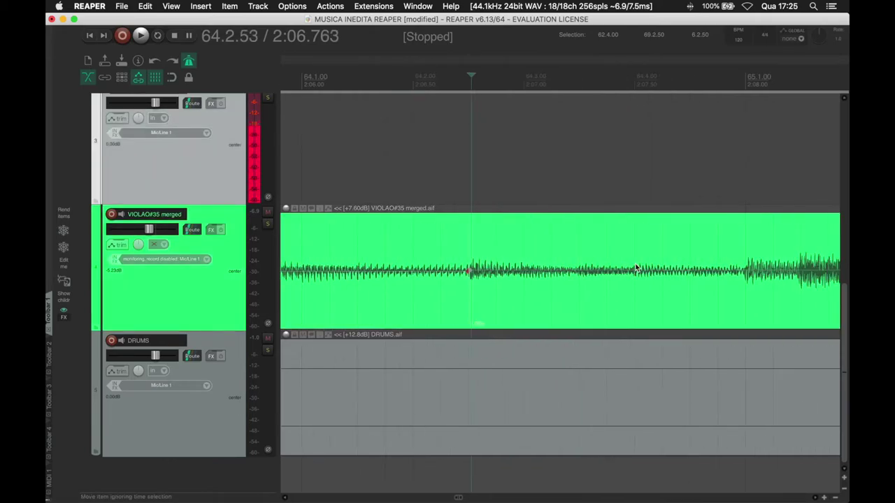
{"action": "scroll", "coordinate": [636, 269], "scroll_direction": "right", "scroll_amount": 1}
{"action": "scroll", "coordinate": [636, 268], "scroll_direction": "right", "scroll_amount": 2}
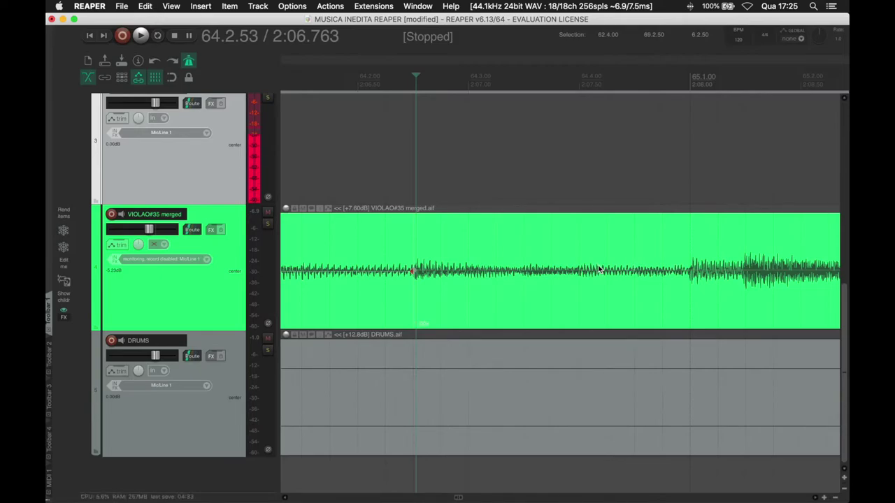
{"action": "left_click", "coordinate": [331, 7]}
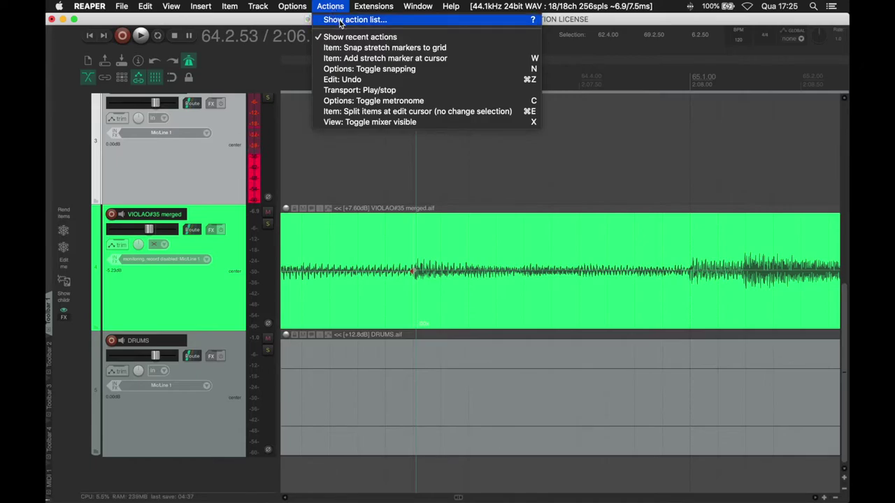
{"action": "left_click", "coordinate": [341, 21]}
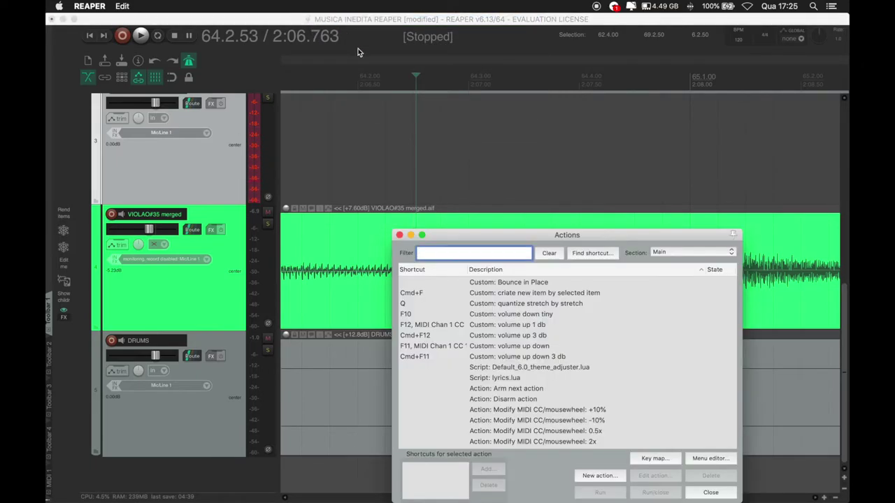
{"action": "left_click_drag", "start_coordinate": [545, 237], "coordinate": [400, 64]}
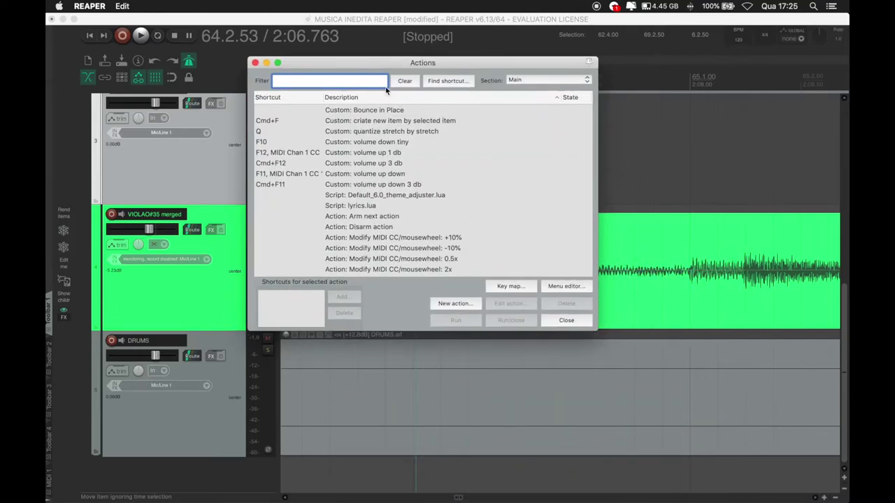
{"action": "left_click", "coordinate": [340, 132]}
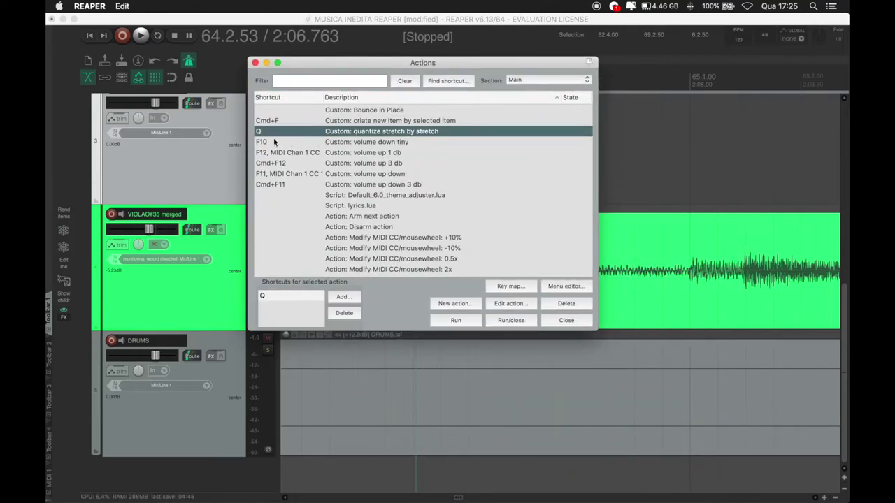
{"action": "left_click_drag", "start_coordinate": [372, 63], "coordinate": [412, 433]}
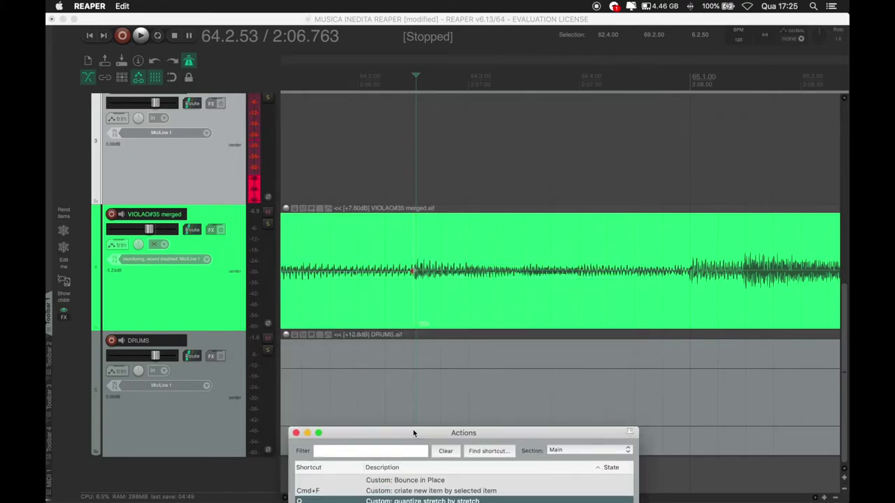
Examine the guitar waveform from bar 64 to bar 67 for notes that sit off the grid
{"action": "left_click", "coordinate": [631, 174]}
{"action": "scroll", "coordinate": [628, 175], "scroll_direction": "right", "scroll_amount": 2}
{"action": "scroll", "coordinate": [627, 176], "scroll_direction": "up", "scroll_amount": 2}
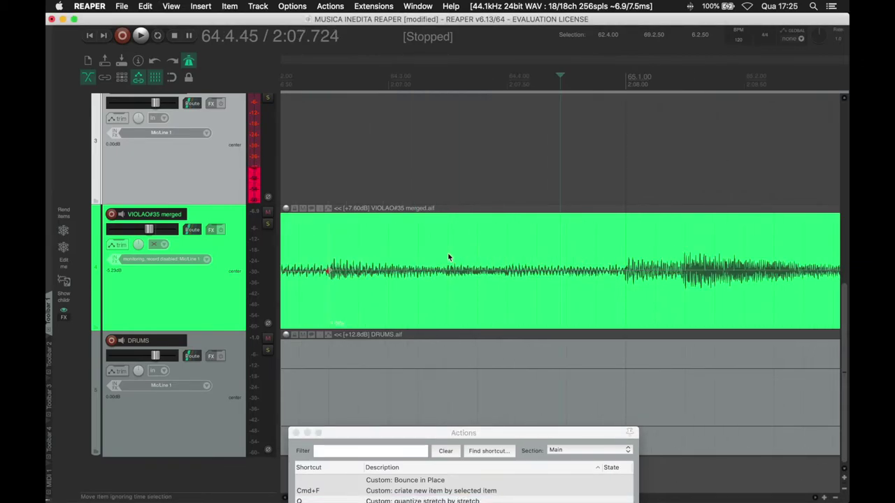
{"action": "scroll", "coordinate": [449, 252], "scroll_direction": "right", "scroll_amount": 6}
{"action": "scroll", "coordinate": [662, 258], "scroll_direction": "right", "scroll_amount": 6}
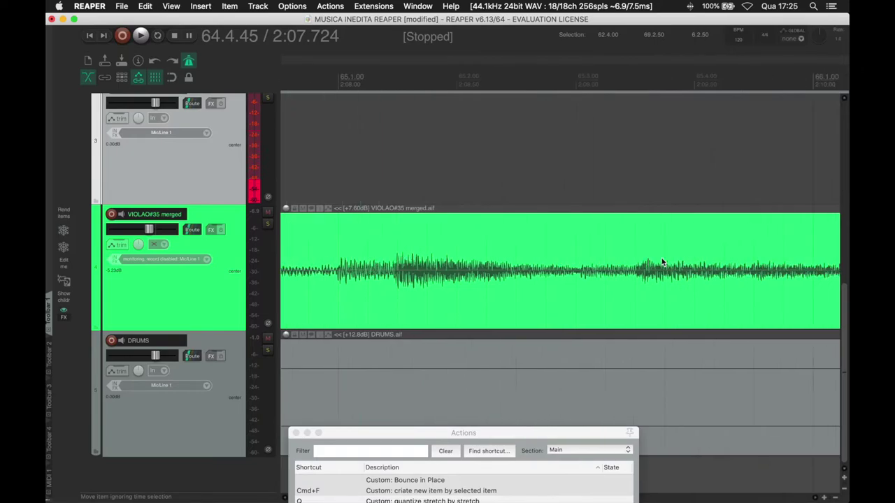
{"action": "scroll", "coordinate": [611, 242], "scroll_direction": "right", "scroll_amount": 7}
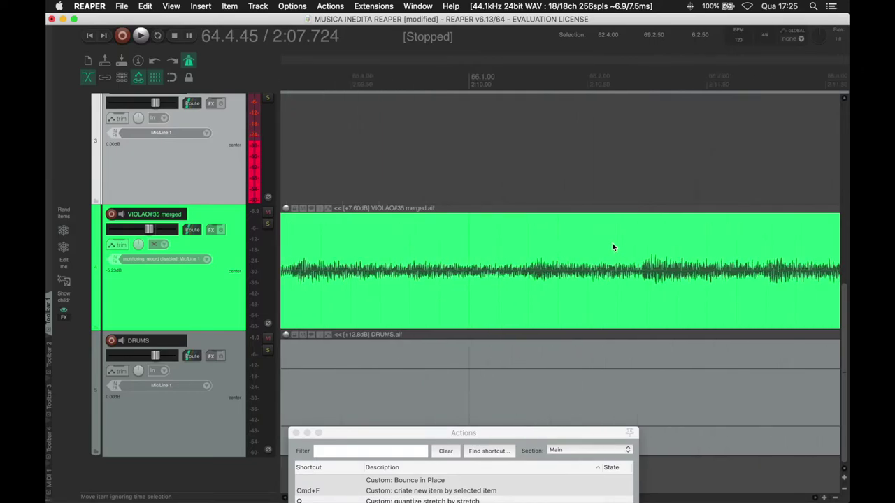
{"action": "scroll", "coordinate": [619, 251], "scroll_direction": "right", "scroll_amount": 8}
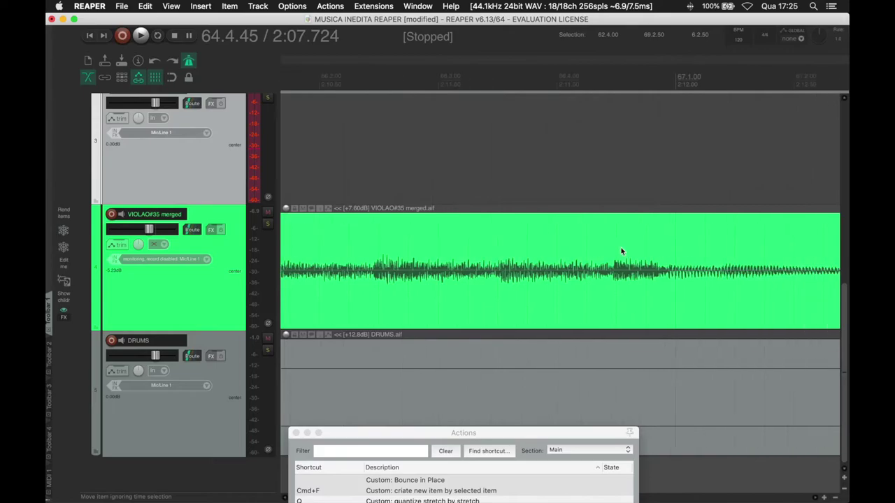
{"action": "scroll", "coordinate": [618, 247], "scroll_direction": "right", "scroll_amount": 2}
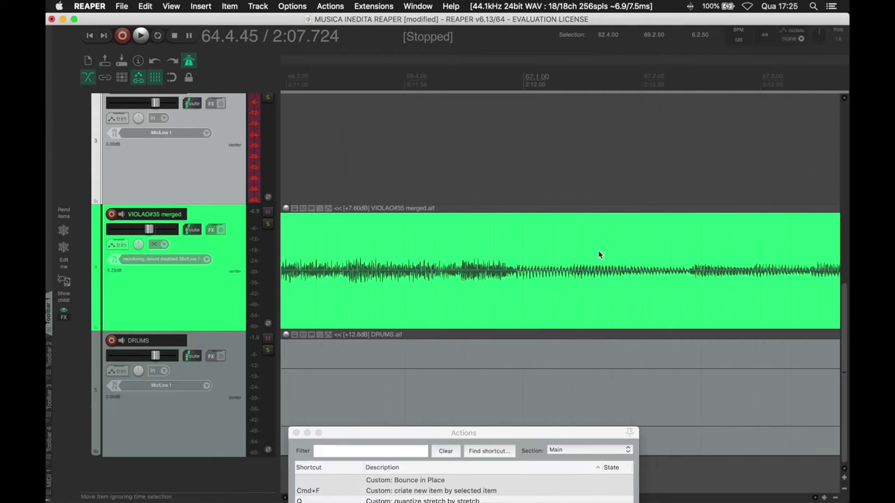
{"action": "scroll", "coordinate": [568, 255], "scroll_direction": "up", "scroll_amount": 1}
{"action": "scroll", "coordinate": [569, 258], "scroll_direction": "up", "scroll_amount": 1}
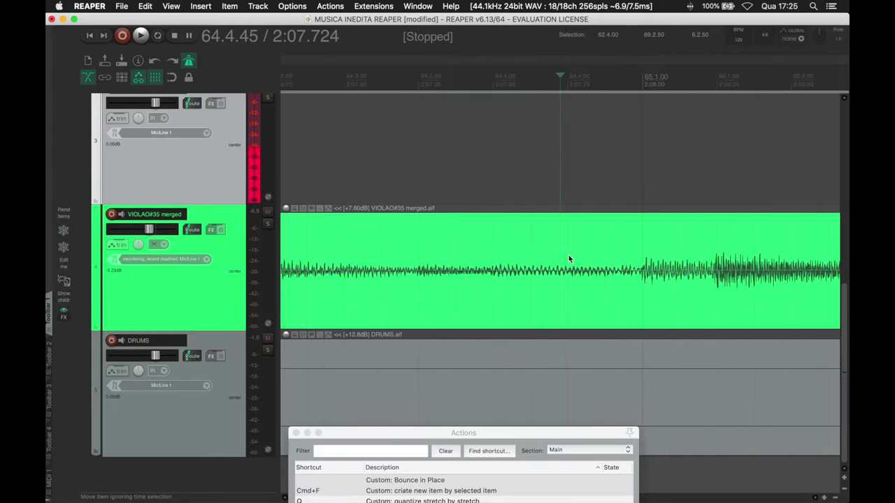
{"action": "scroll", "coordinate": [570, 254], "scroll_direction": "right", "scroll_amount": 10}
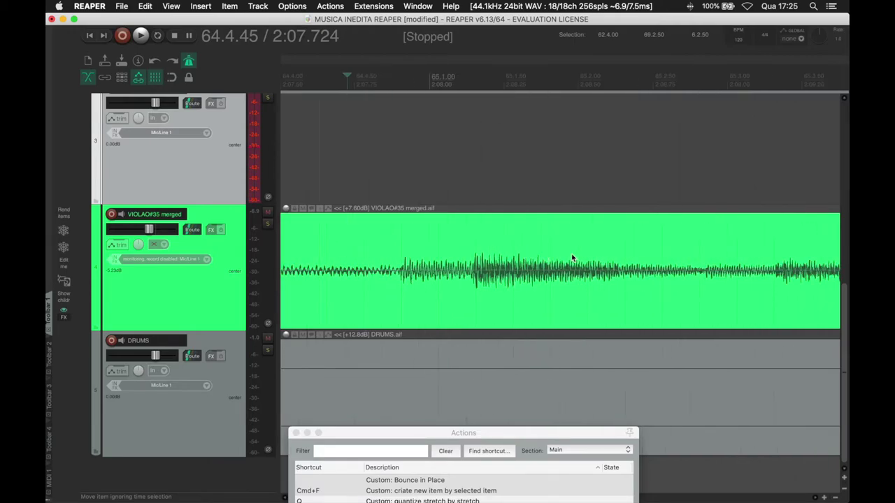
{"action": "scroll", "coordinate": [573, 254], "scroll_direction": "right", "scroll_amount": 2}
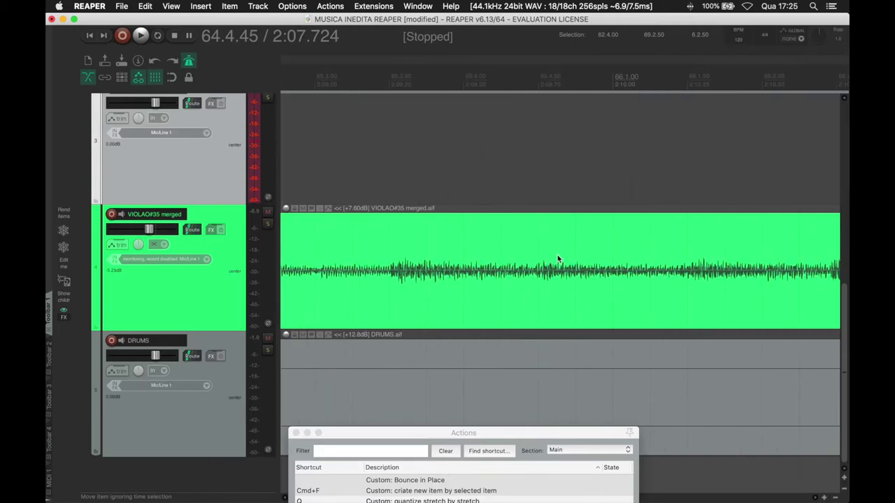
Insert a stretch marker on the guitar note at 66.2.46 and quantize it to the grid line at 66.2.50
{"action": "scroll", "coordinate": [612, 254], "scroll_direction": "right", "scroll_amount": 3}
{"action": "scroll", "coordinate": [612, 255], "scroll_direction": "right", "scroll_amount": 10}
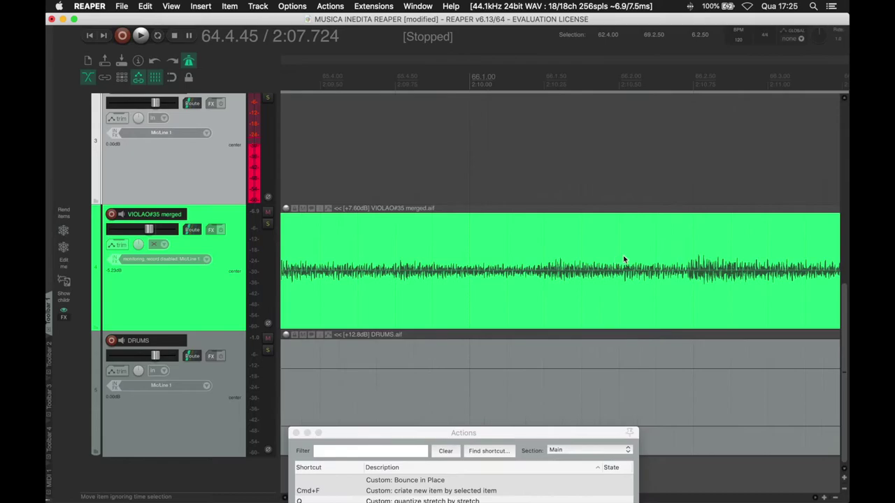
{"action": "left_click", "coordinate": [687, 256]}
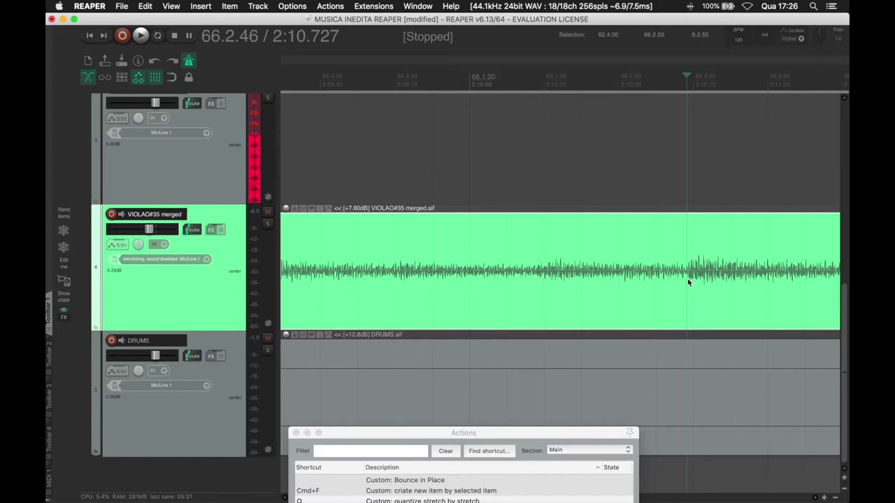
{"action": "key", "text": "shift+w"}
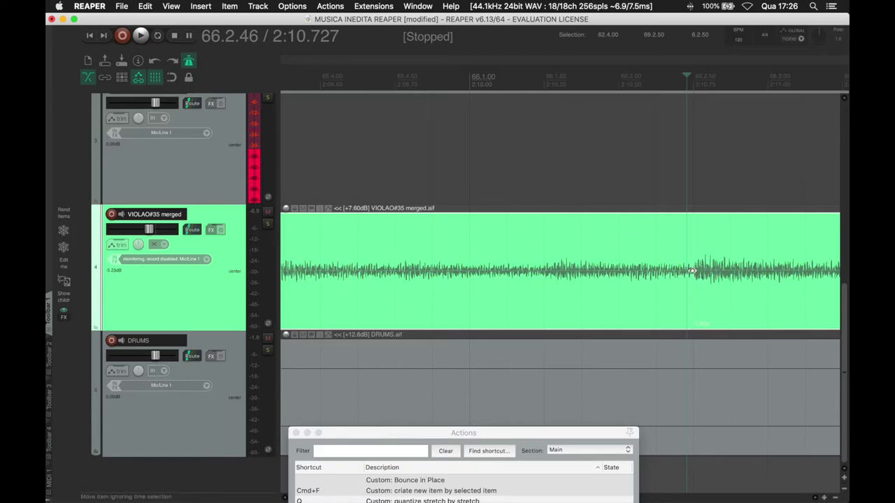
Insert a stretch marker on the guitar note at 66.3.56 and quantize it to the grid line at 66.3.50
{"action": "scroll", "coordinate": [692, 273], "scroll_direction": "right", "scroll_amount": 2}
{"action": "scroll", "coordinate": [693, 273], "scroll_direction": "right", "scroll_amount": 9}
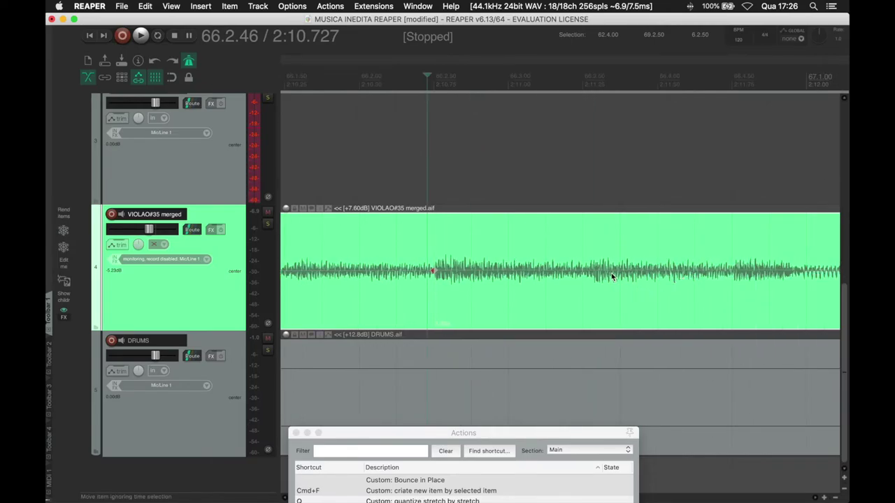
{"action": "left_click", "coordinate": [593, 254]}
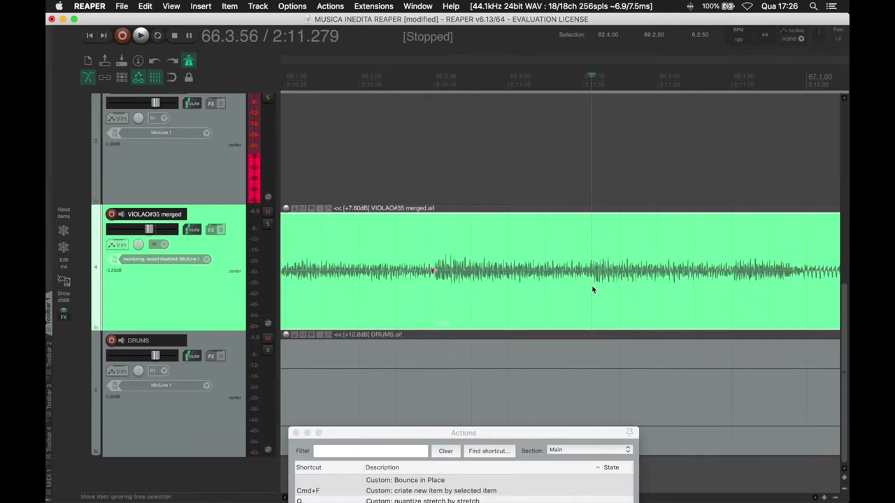
{"action": "key", "text": "shift+w"}
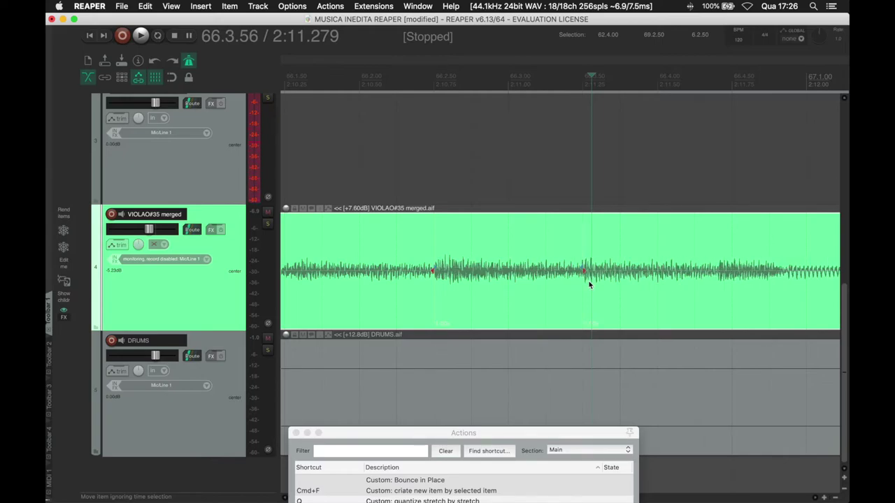
Undo and reapply the quantize on the guitar note at 66.3.56, and quantize a stretch marker on the note at 66.4.46 to 66.4.50
{"action": "key", "text": "super+z"}
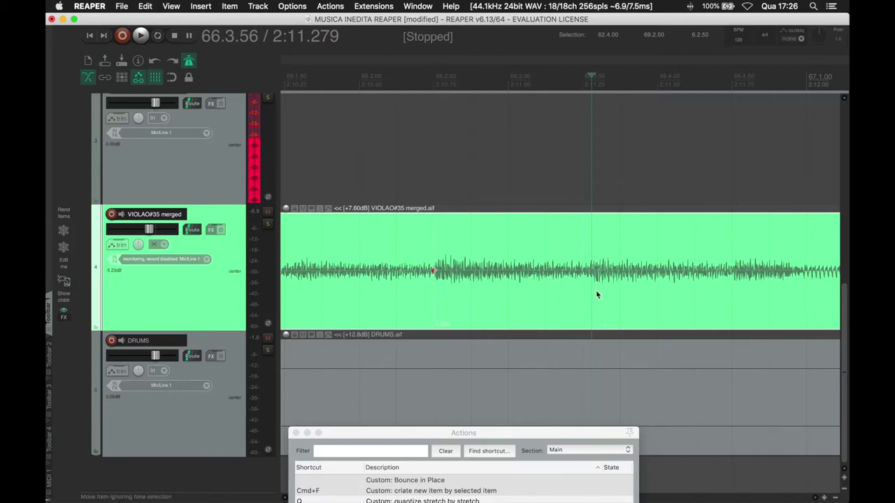
{"action": "key", "text": "q"}
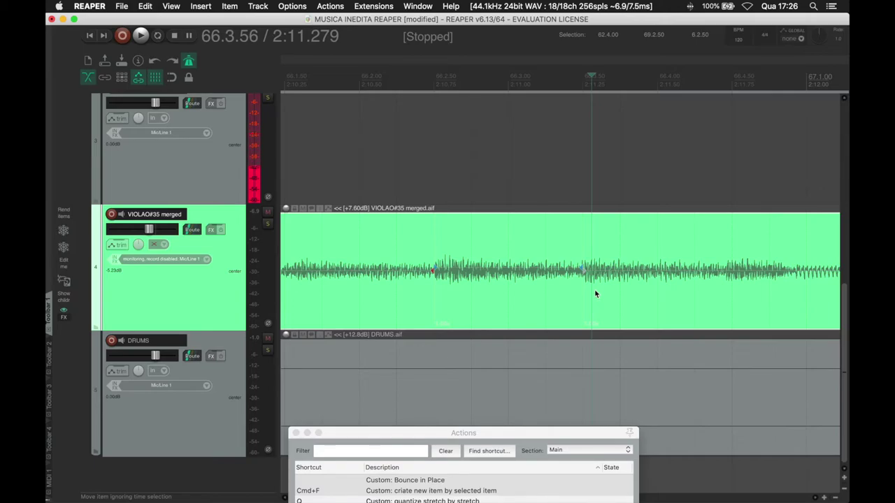
{"action": "left_click", "coordinate": [726, 255]}
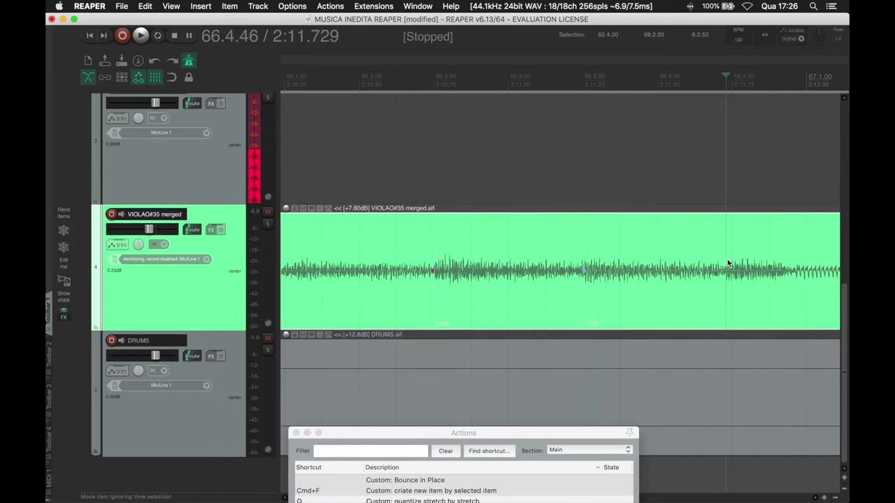
{"action": "key", "text": "q"}
Play back the guitar from 66.2.37 to check the quantized notes of bar 66
{"action": "scroll", "coordinate": [724, 386], "scroll_direction": "right", "scroll_amount": 3}
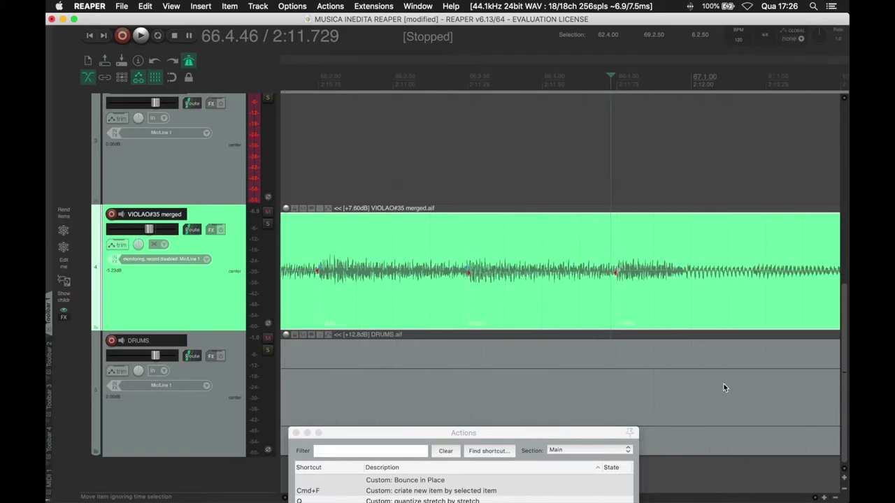
{"action": "scroll", "coordinate": [557, 298], "scroll_direction": "right", "scroll_amount": 1}
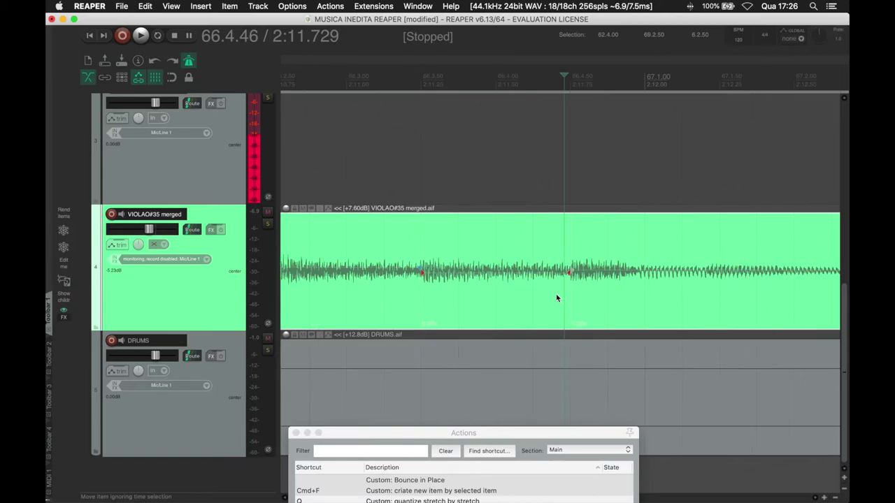
{"action": "scroll", "coordinate": [557, 298], "scroll_direction": "left", "scroll_amount": 3}
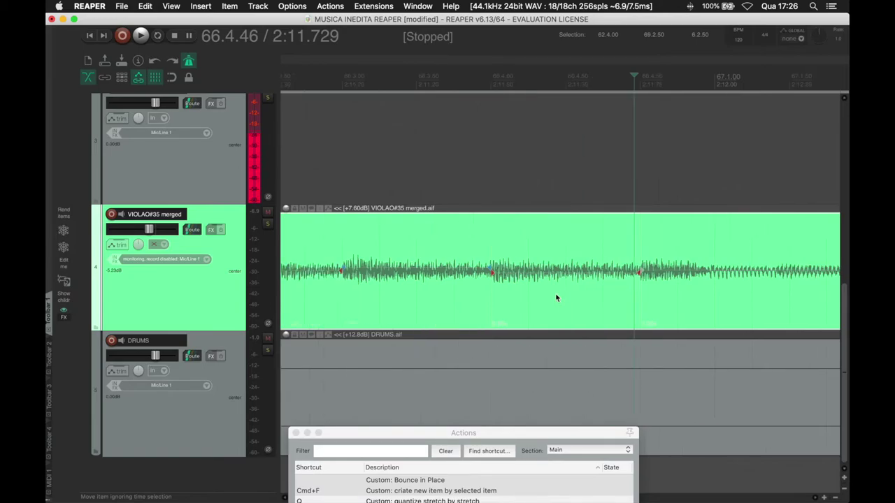
{"action": "scroll", "coordinate": [373, 303], "scroll_direction": "left", "scroll_amount": 1}
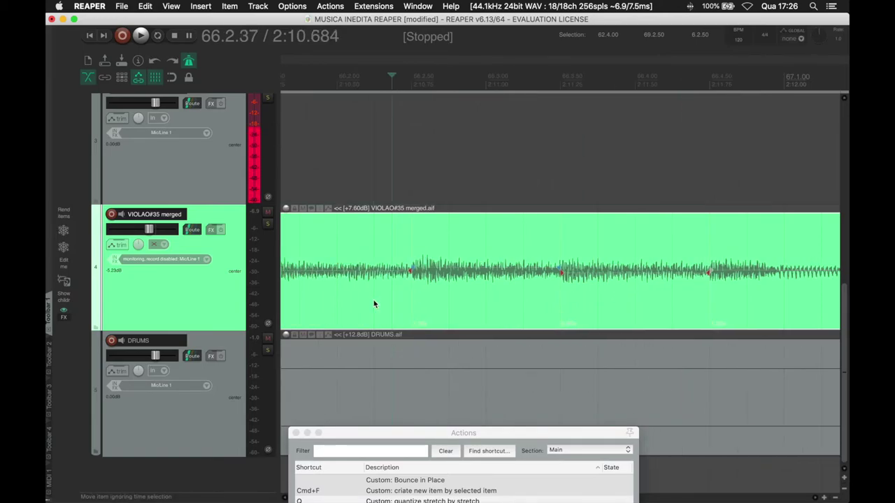
{"action": "key", "text": "space"}
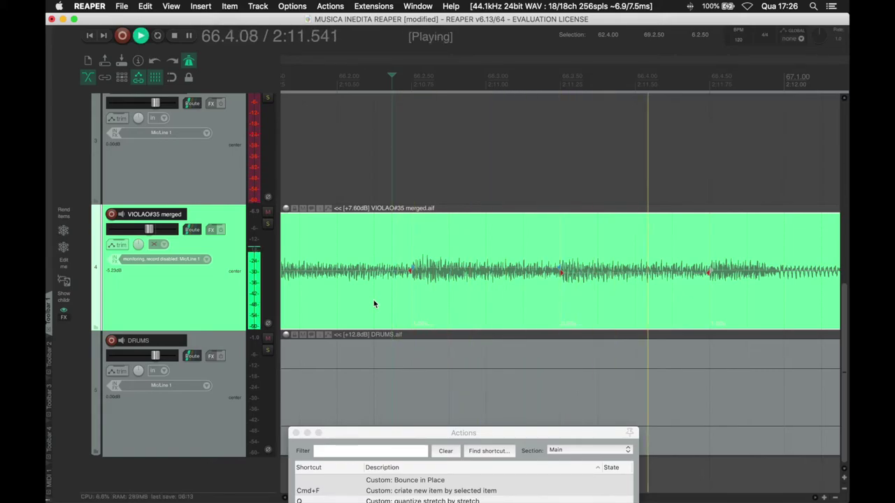
{"action": "key", "text": "space"}
{"action": "scroll", "coordinate": [468, 286], "scroll_direction": "right", "scroll_amount": 8}
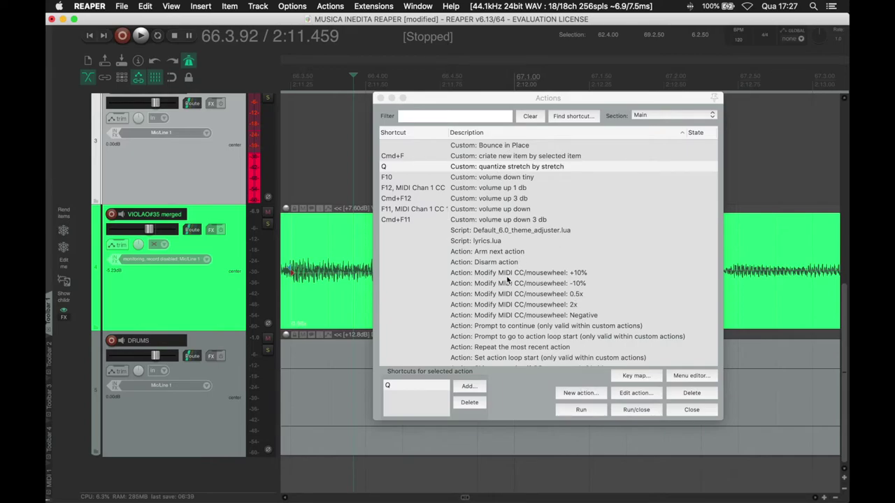
Start creating a new custom action from the action list and place its dialog clear of the custom actions' entries
{"action": "left_click", "coordinate": [578, 398]}
{"action": "left_click", "coordinate": [578, 395]}
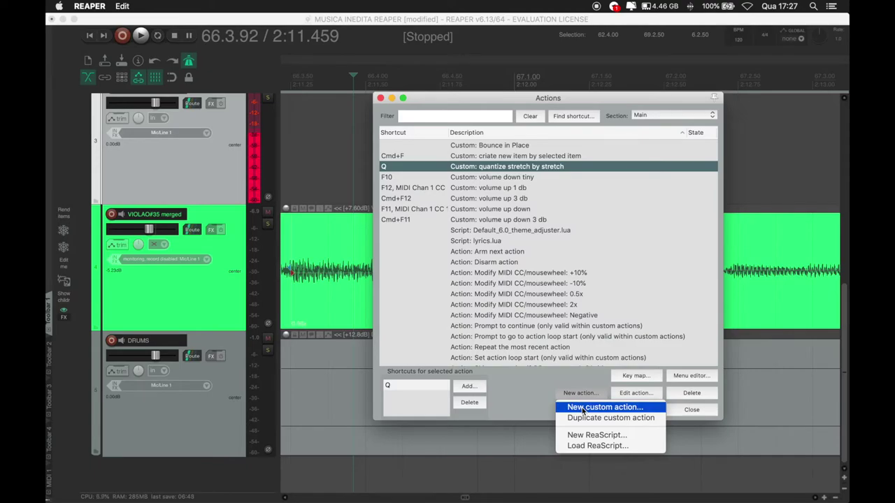
{"action": "left_click", "coordinate": [583, 409]}
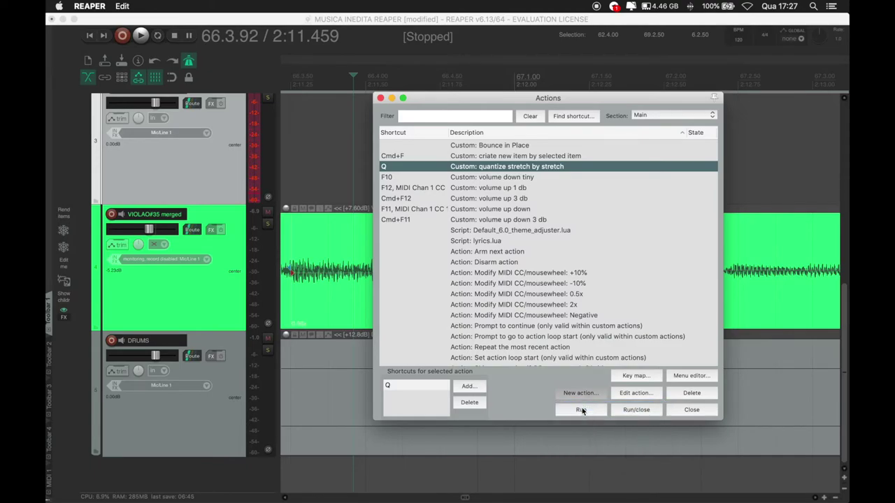
{"action": "left_click_drag", "start_coordinate": [527, 225], "coordinate": [317, 217]}
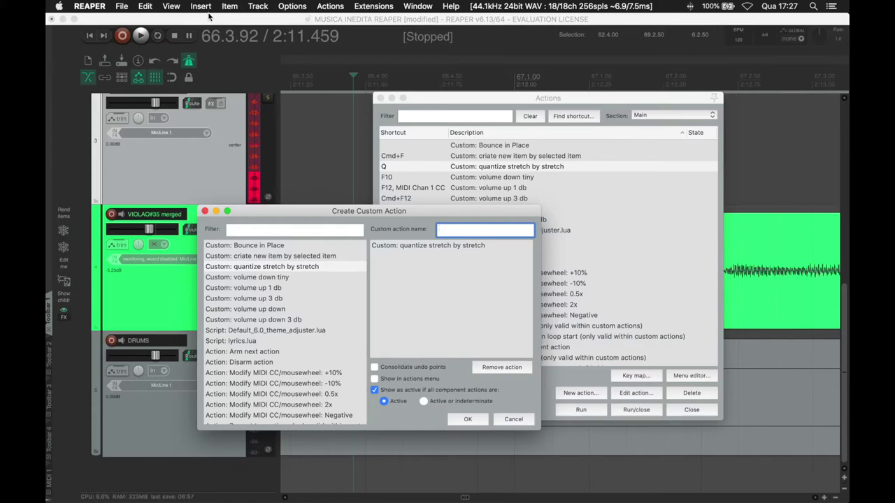
Add "Item: Add stretch marker at cursor" to the new custom action and remove "Custom: quantize stretch by stretch" from it
{"action": "left_click", "coordinate": [259, 234]}
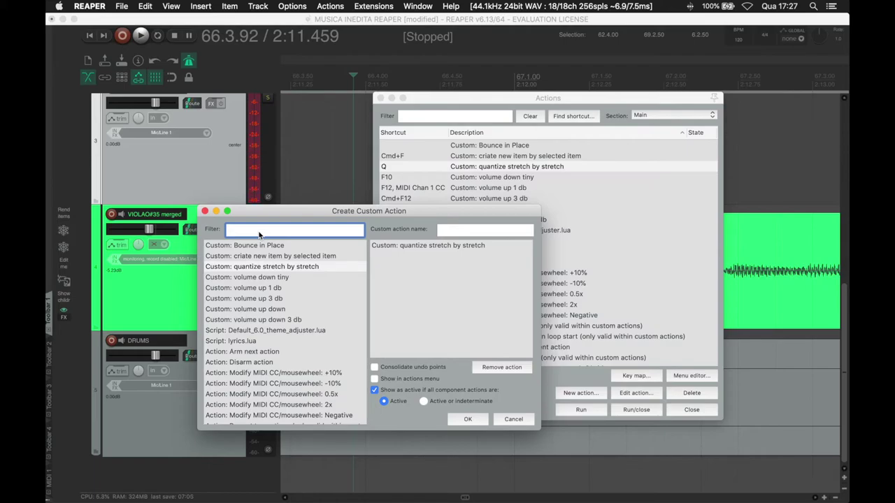
{"action": "type", "text": "ADD"}
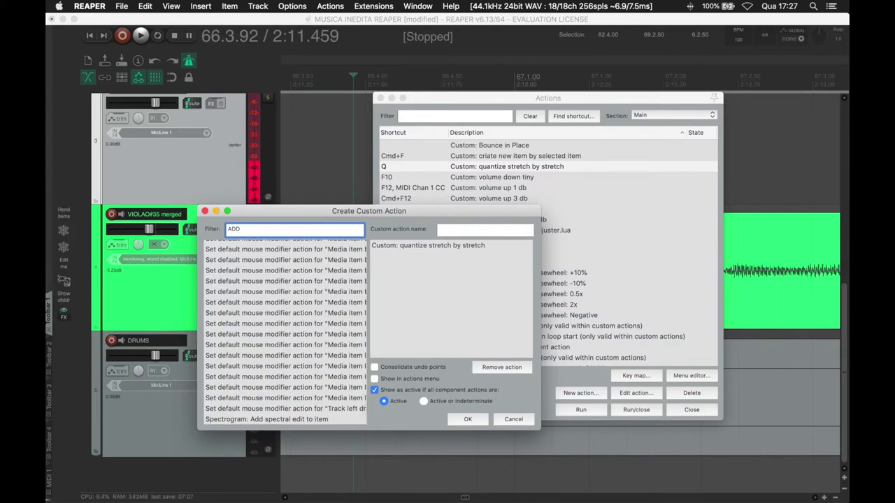
{"action": "type", "text": " STRE"}
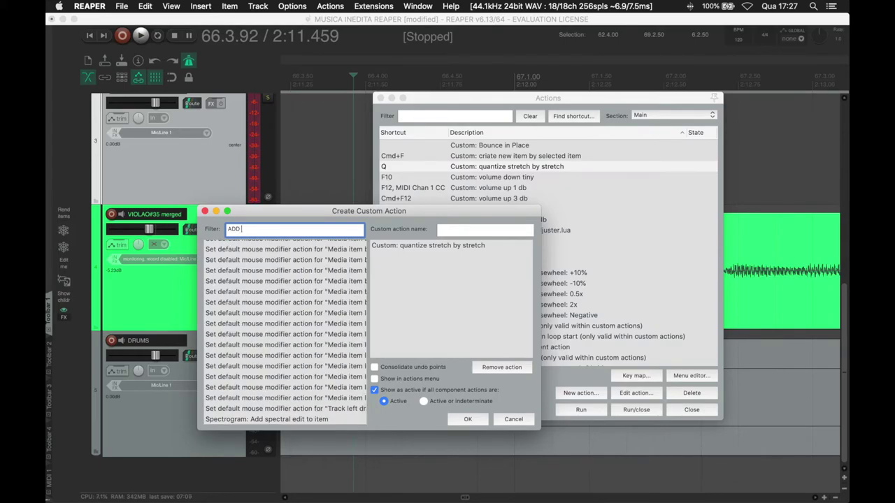
{"action": "type", "text": "TCH"}
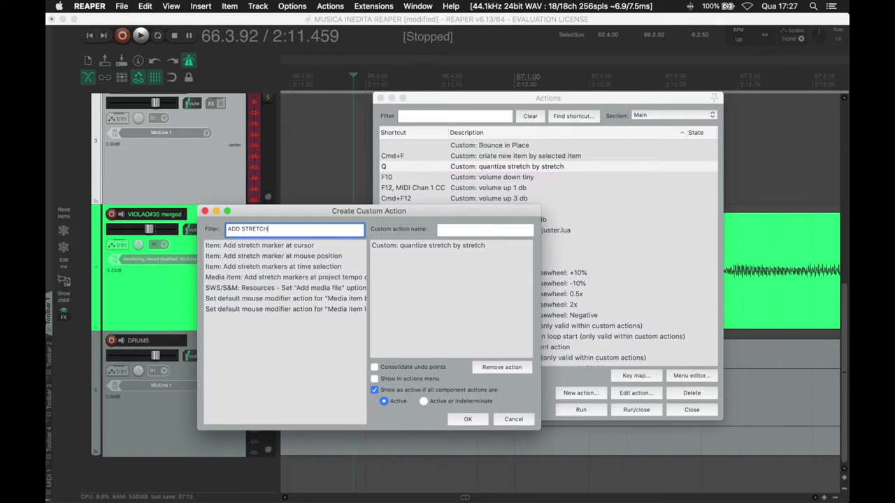
{"action": "left_click", "coordinate": [263, 247]}
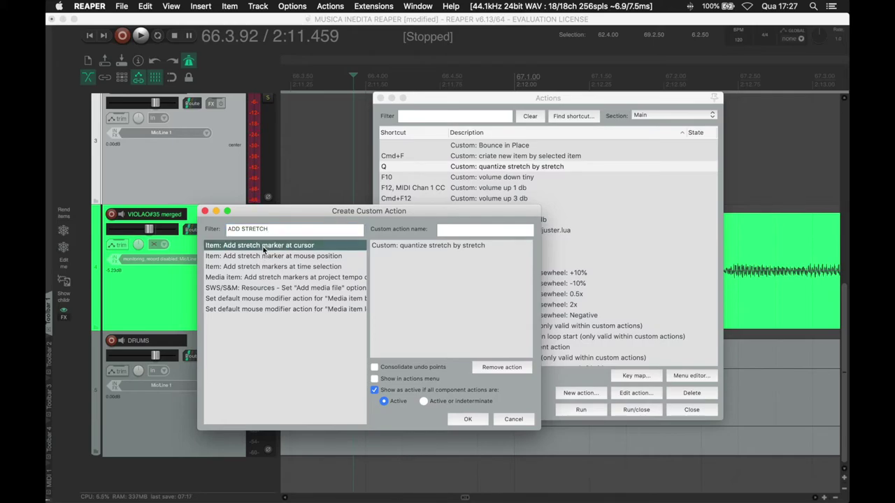
{"action": "left_click_drag", "start_coordinate": [274, 249], "coordinate": [409, 262]}
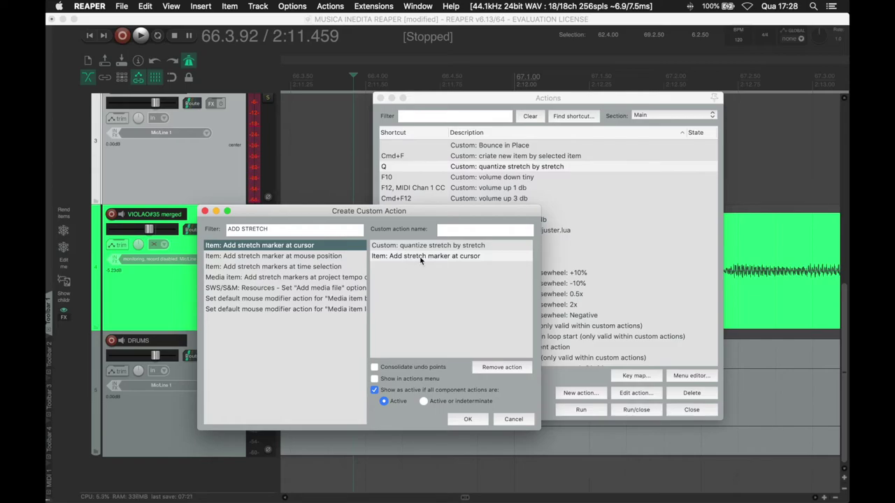
{"action": "left_click", "coordinate": [422, 246]}
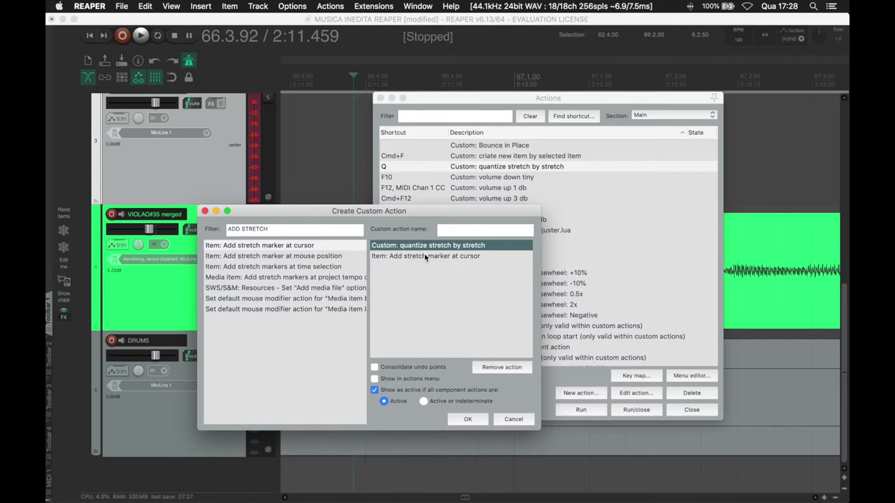
{"action": "key", "text": "Delete"}
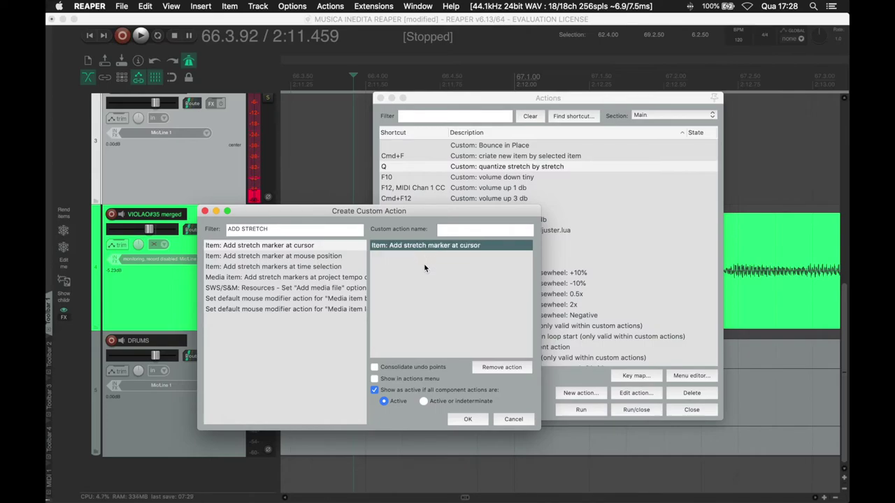
Filter the available actions by SNAP TO GRID and add "Item: Snap stretch markers to grid" as the custom action's second command
{"action": "double_click", "coordinate": [280, 235]}
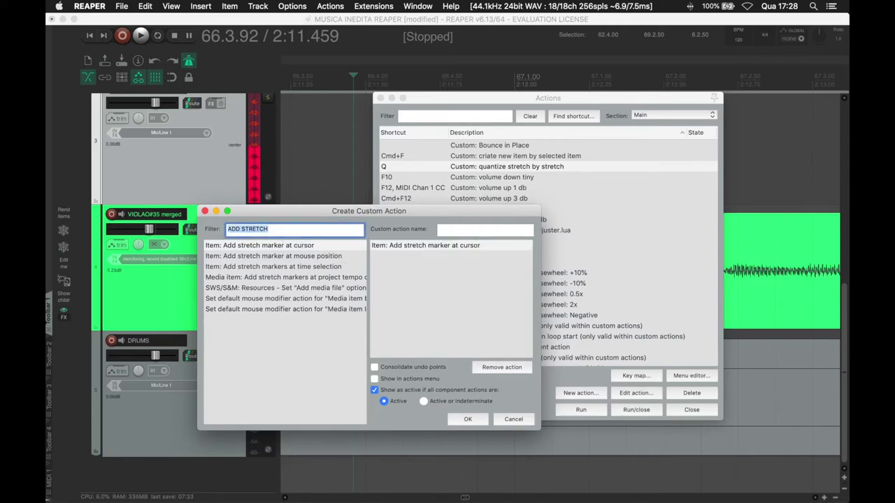
{"action": "key", "text": "BackSpace"}
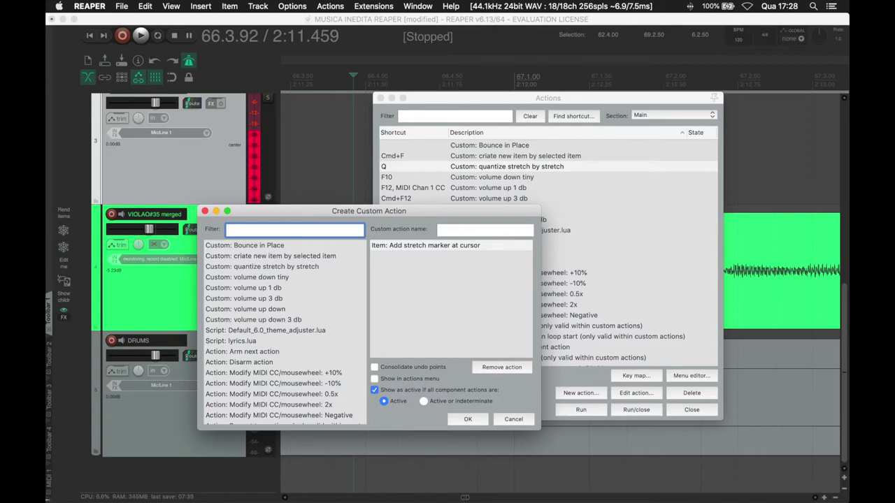
{"action": "type", "text": "SNAO TO DRID"}
{"action": "key", "text": "BackSpace"}
{"action": "key", "text": "BackSpace"}
{"action": "key", "text": "BackSpace"}
{"action": "key", "text": "BackSpace"}
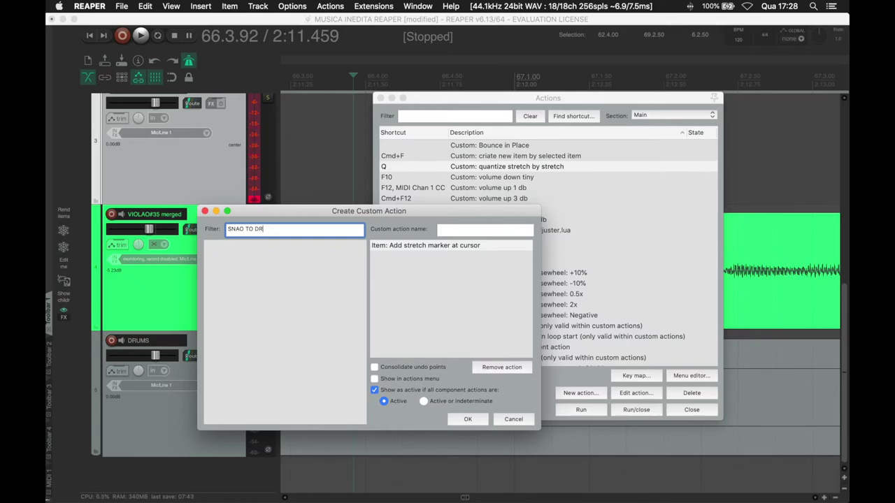
{"action": "key", "text": "BackSpace"}
{"action": "key", "text": "BackSpace"}
{"action": "key", "text": "BackSpace"}
{"action": "key", "text": "BackSpace"}
{"action": "key", "text": "BackSpace"}
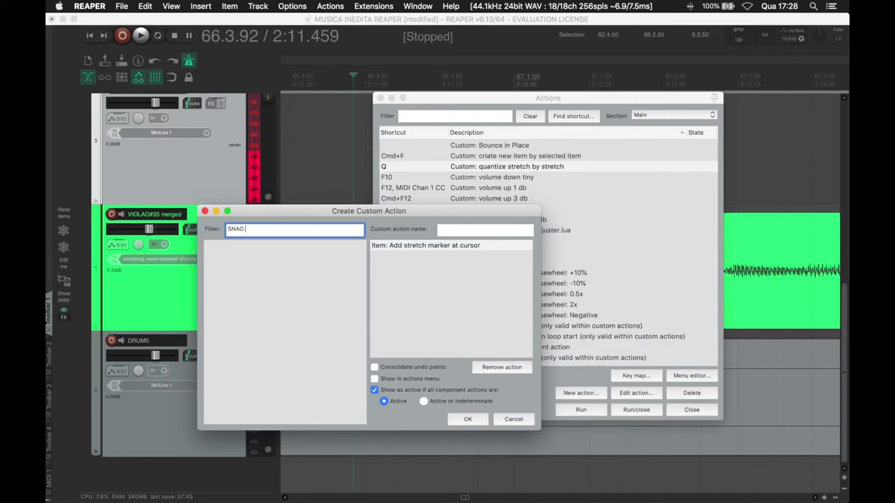
{"action": "type", "text": "P"}
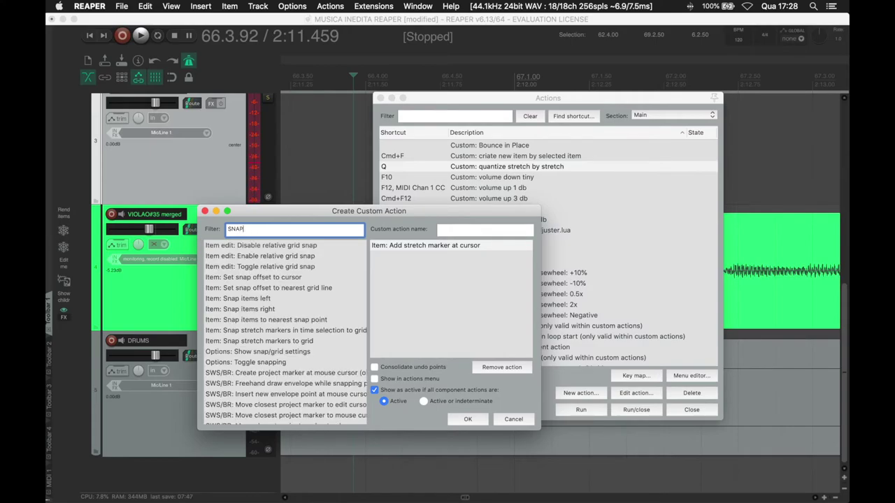
{"action": "type", "text": " TO"}
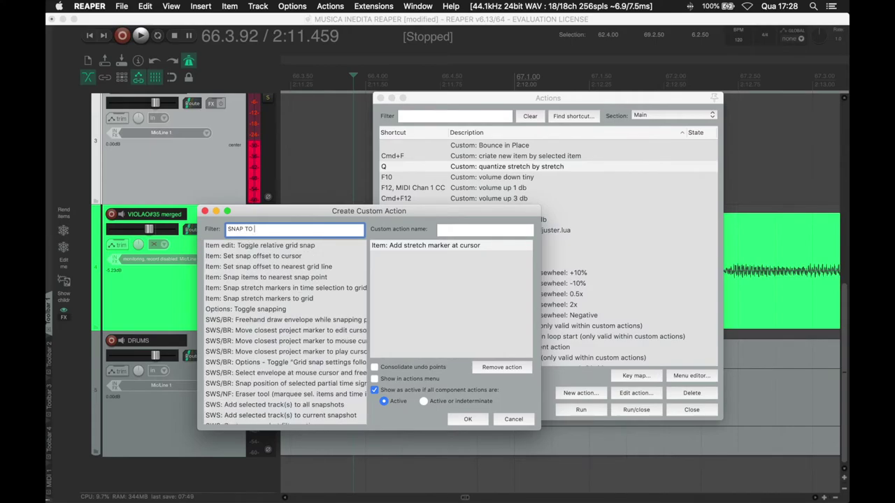
{"action": "type", "text": " GRID"}
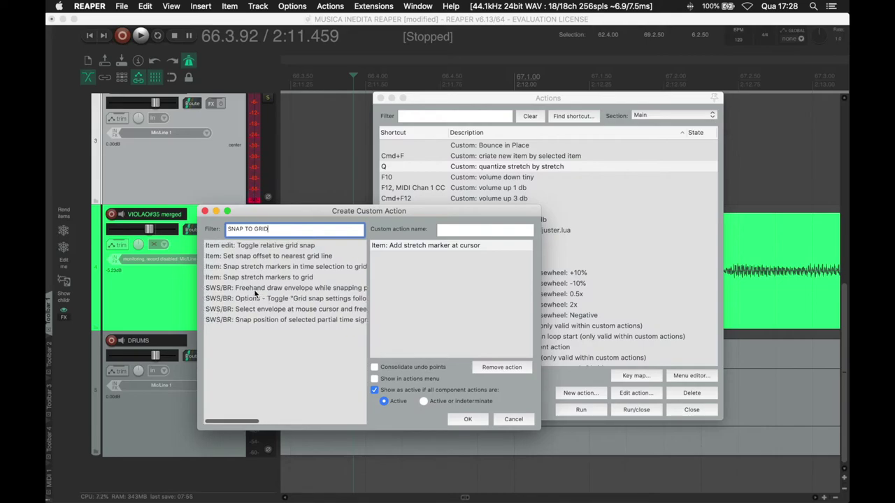
{"action": "left_click", "coordinate": [260, 278]}
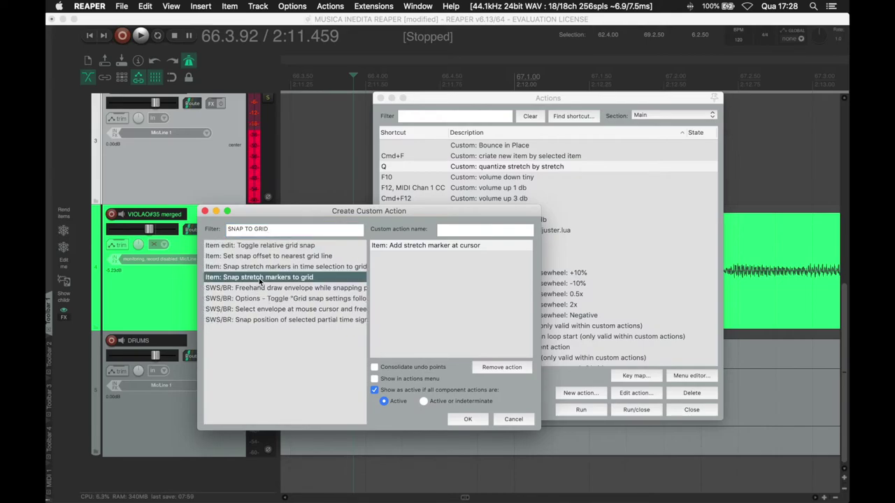
{"action": "left_click_drag", "start_coordinate": [273, 280], "coordinate": [402, 278]}
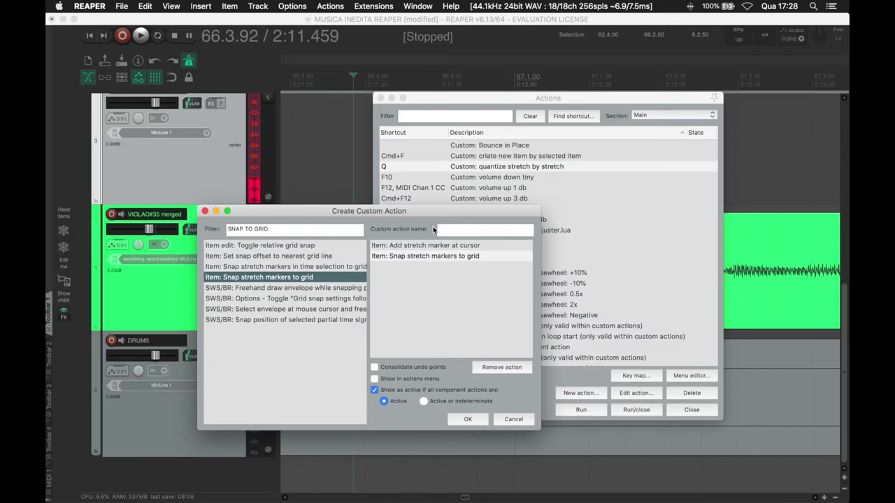
Go to the custom action's name and close the dialog without saving the new action
{"action": "left_click", "coordinate": [451, 230]}
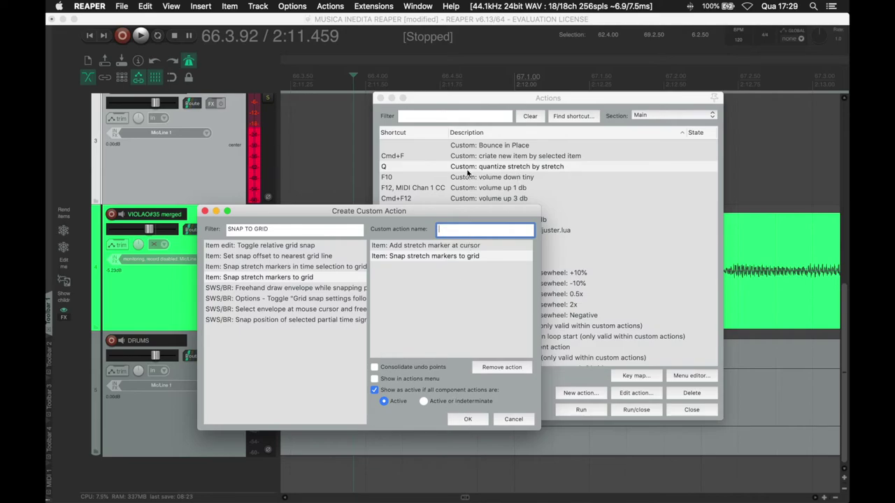
{"action": "left_click", "coordinate": [206, 212]}
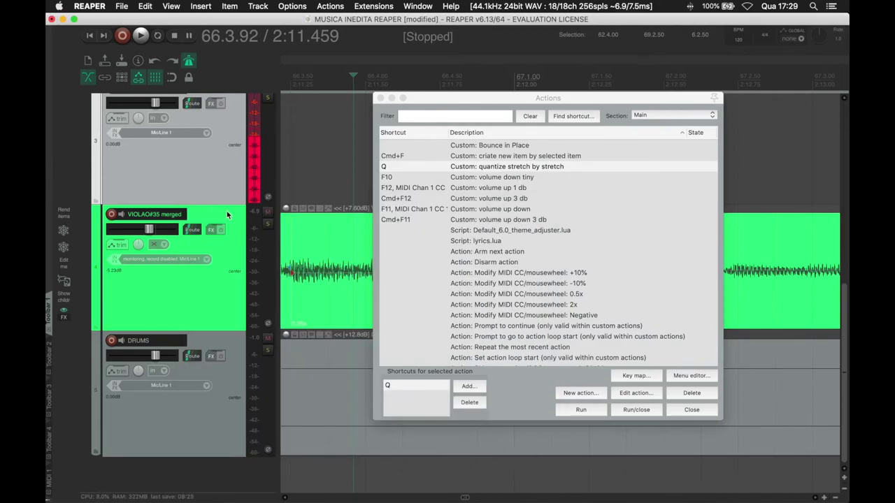
Open the shortcut assignment for "Custom: quantize stretch by stretch" and cancel it without adding another shortcut
{"action": "left_click", "coordinate": [500, 168]}
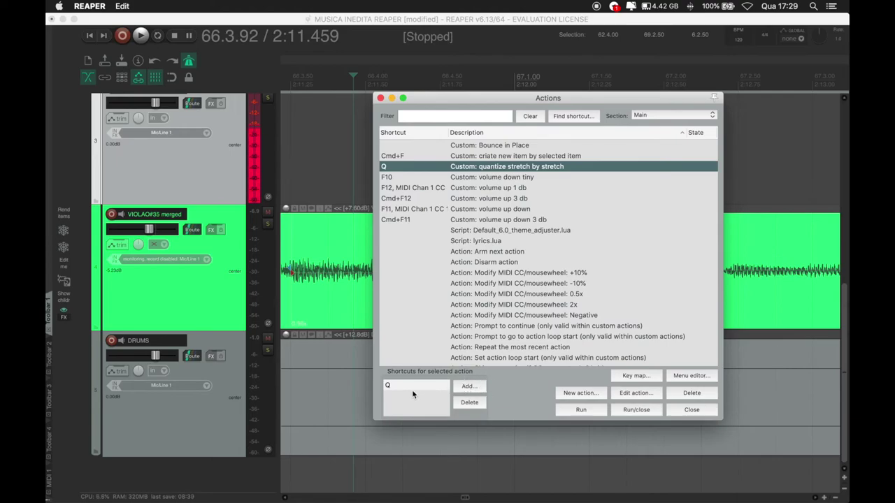
{"action": "left_click", "coordinate": [469, 388]}
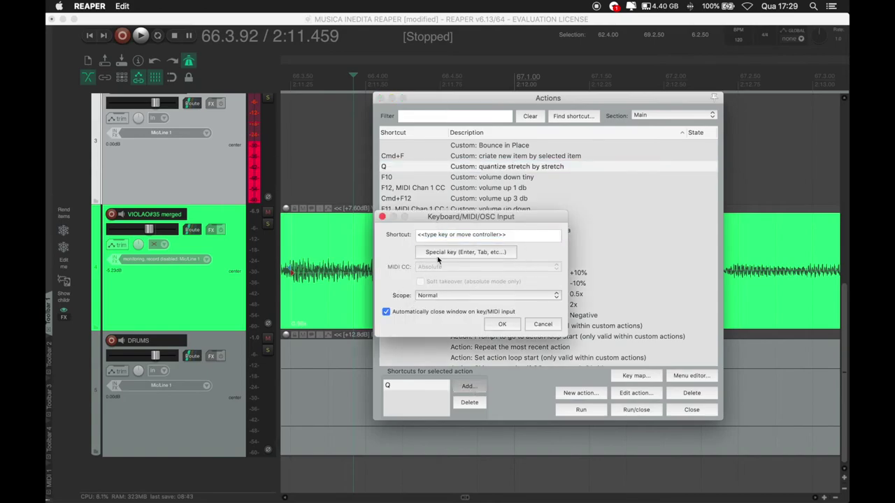
{"action": "left_click_drag", "start_coordinate": [464, 218], "coordinate": [283, 190]}
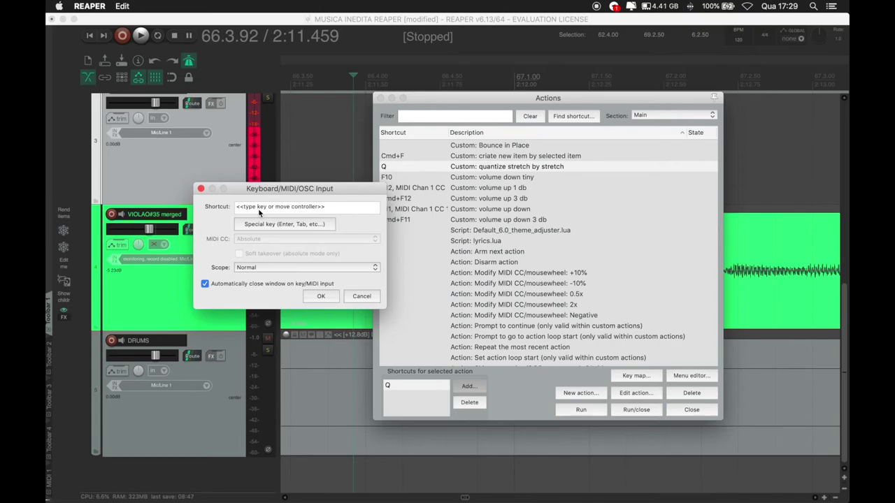
{"action": "key", "text": "Escape"}
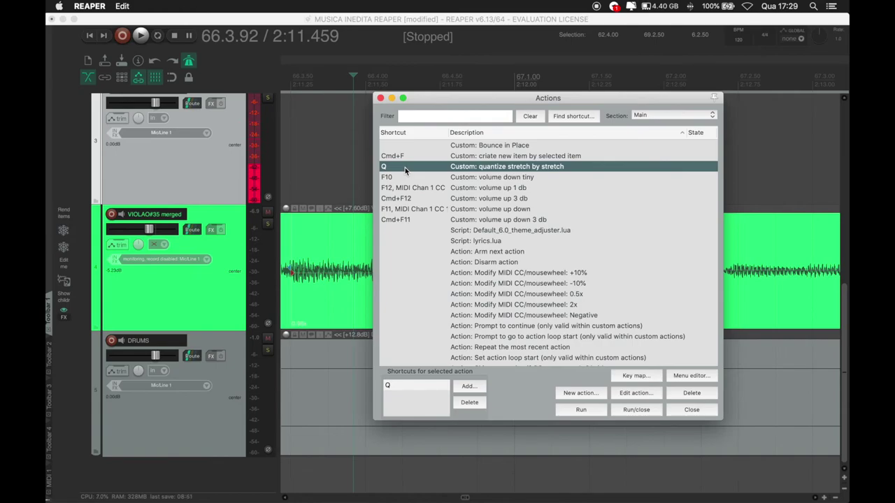
Close the Actions list and add a quantized stretch marker to the VIOLAO#35 item from cursor position 66.4.95
{"action": "left_click", "coordinate": [379, 97]}
{"action": "scroll", "coordinate": [468, 283], "scroll_direction": "right", "scroll_amount": 3}
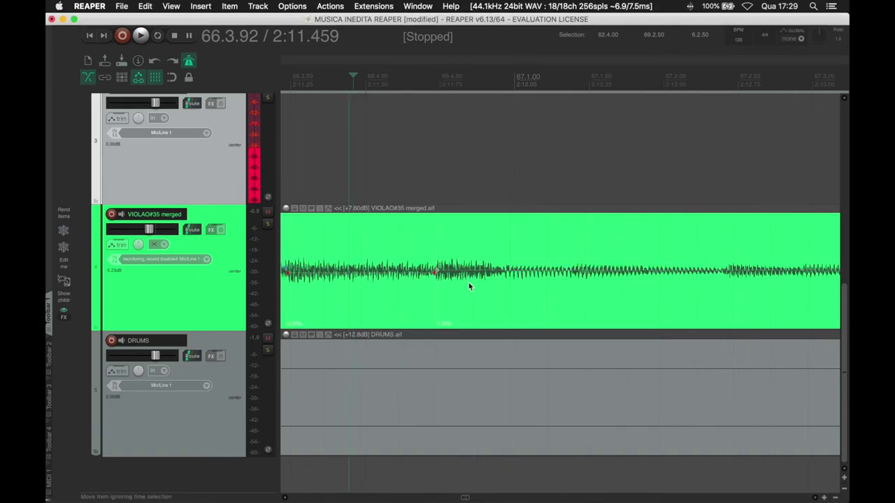
{"action": "left_click", "coordinate": [415, 261]}
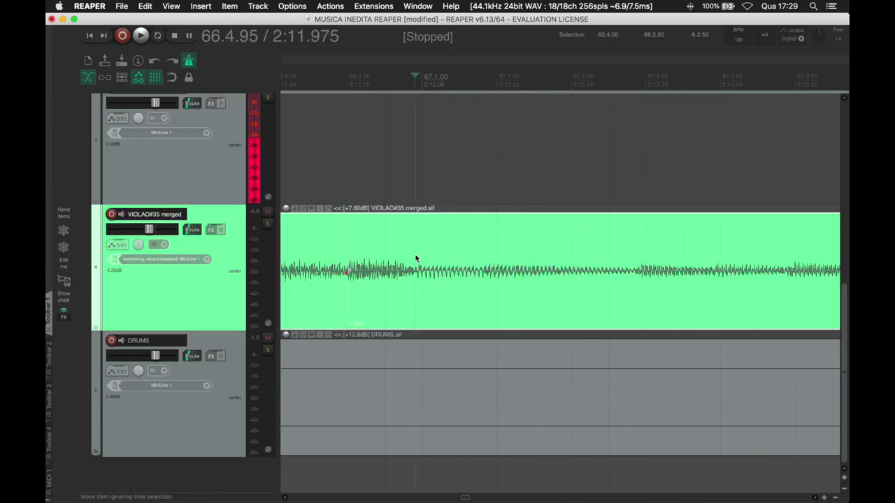
{"action": "key", "text": "shift+w"}
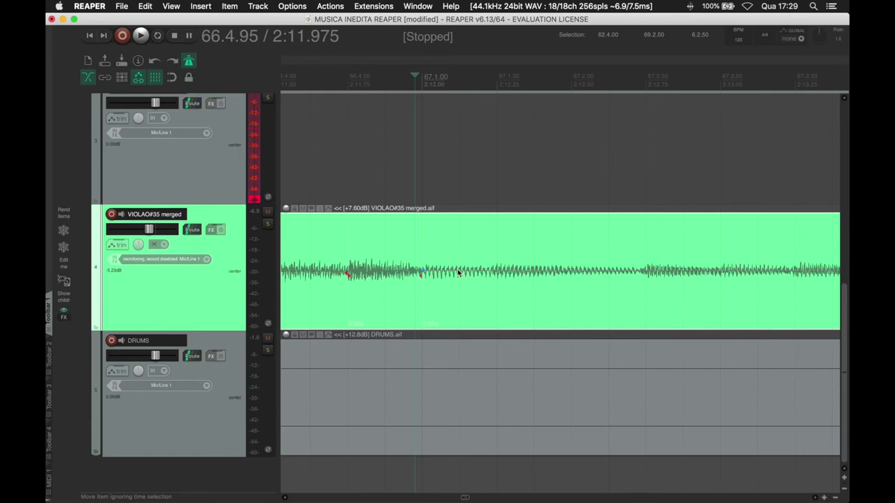
Advance through the guitar item's transients from 67.1.10 and add quantized stretch markers near 67.3.50 and 67.4.00
{"action": "left_click", "coordinate": [437, 246]}
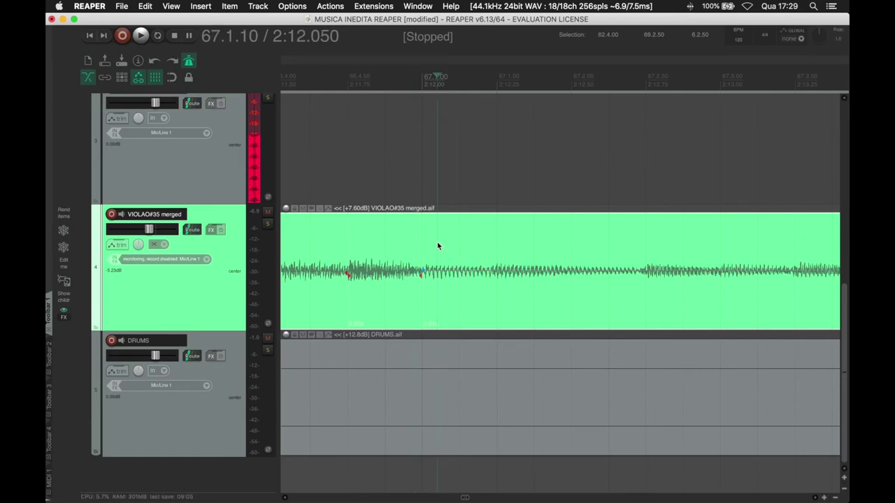
{"action": "key", "text": "Tab"}
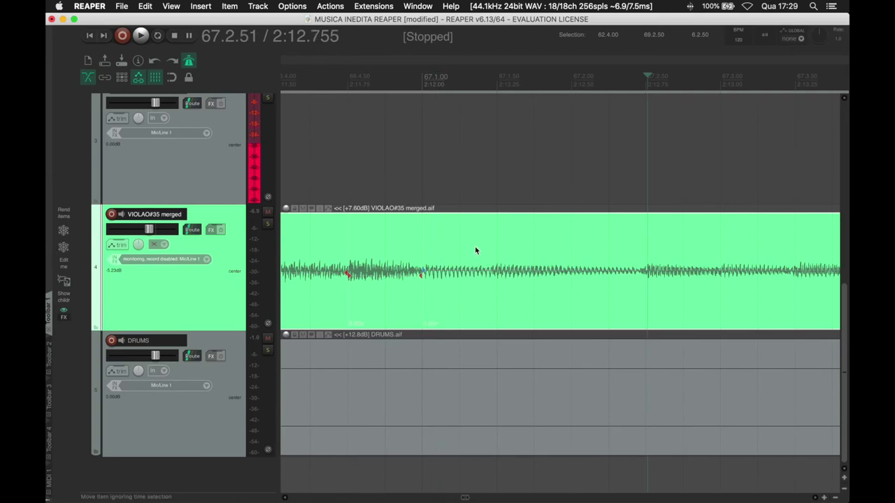
{"action": "scroll", "coordinate": [475, 249], "scroll_direction": "right", "scroll_amount": 5}
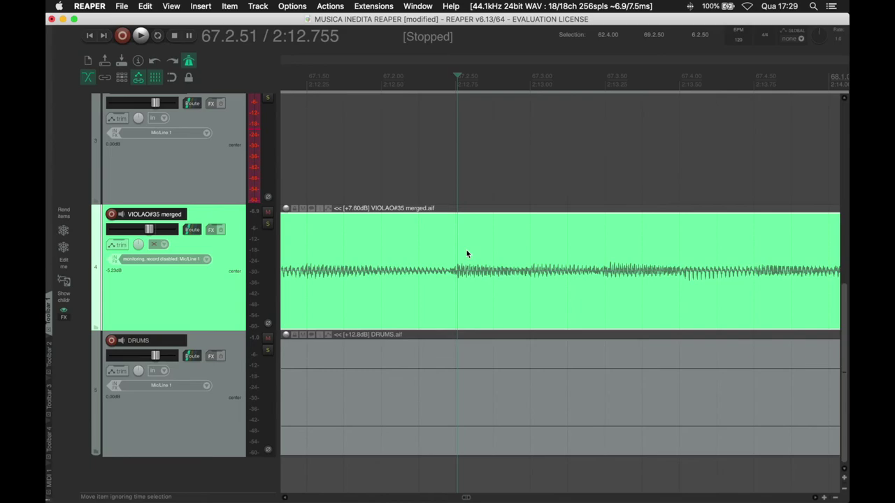
{"action": "scroll", "coordinate": [467, 253], "scroll_direction": "right", "scroll_amount": 3}
{"action": "key", "text": "Tab"}
{"action": "key", "text": "s"}
{"action": "key", "text": "Tab"}
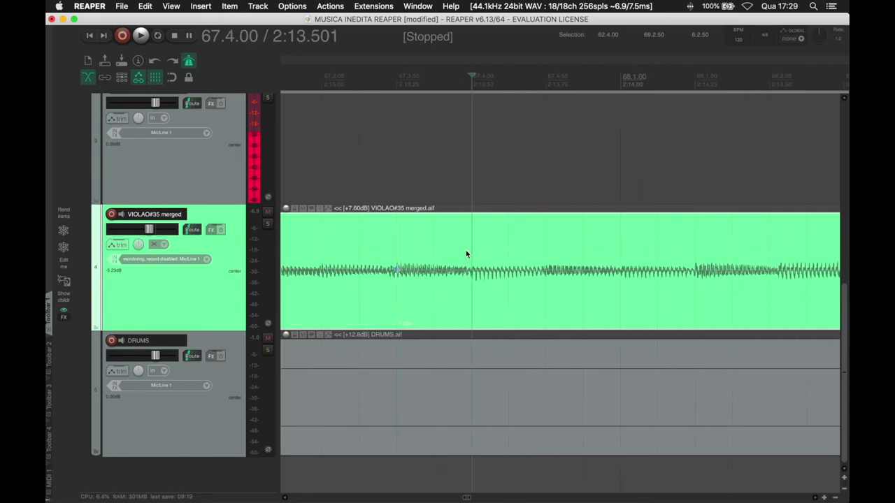
{"action": "key", "text": "s"}
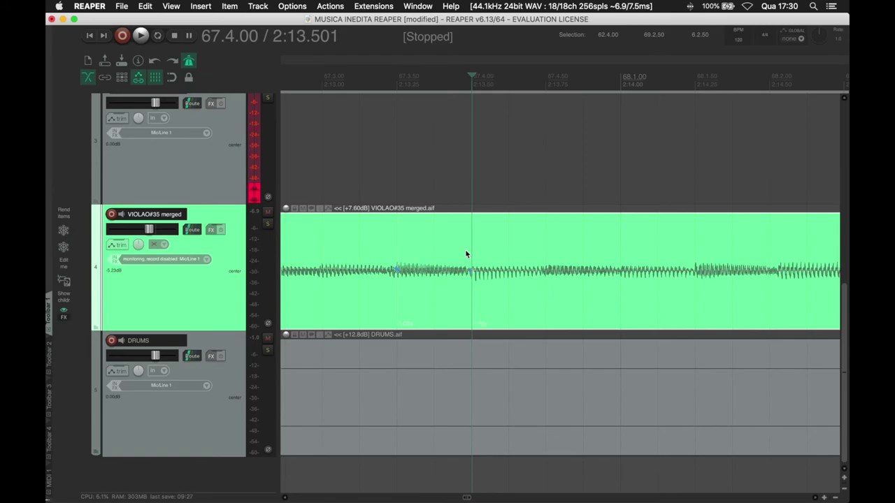
Nudge the edit cursor past the 67.4.00 stretch marker and advance by transients to 68.1.44
{"action": "left_click", "coordinate": [474, 266]}
{"action": "left_click", "coordinate": [479, 266]}
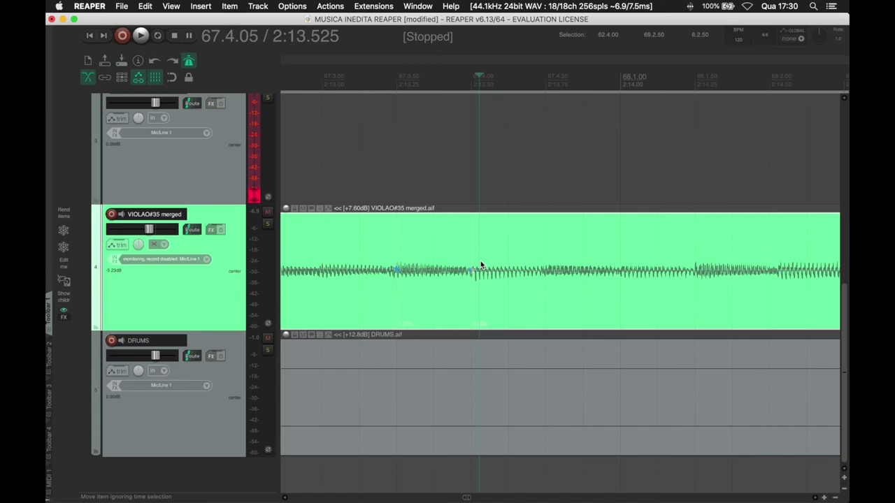
{"action": "key", "text": "Right"}
{"action": "key", "text": "Right"}
{"action": "key", "text": "Right"}
{"action": "key", "text": "Right"}
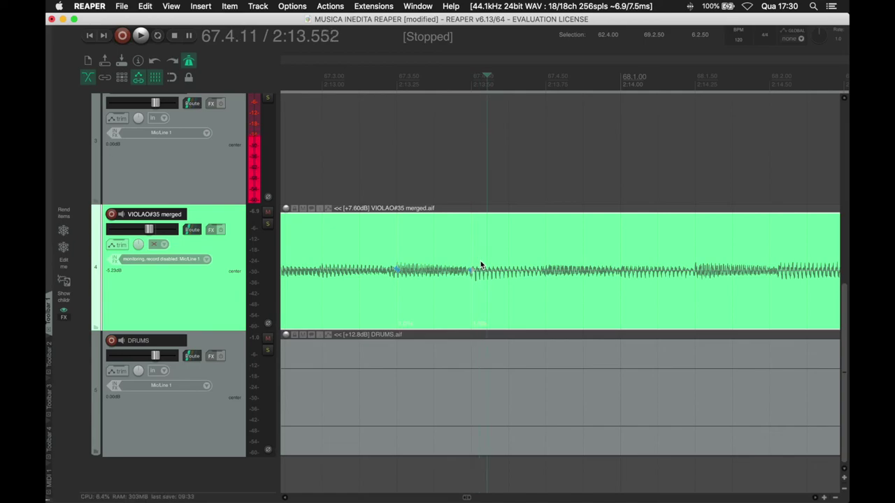
{"action": "key", "text": "Tab"}
{"action": "key", "text": "Tab"}
{"action": "key", "text": "Tab"}
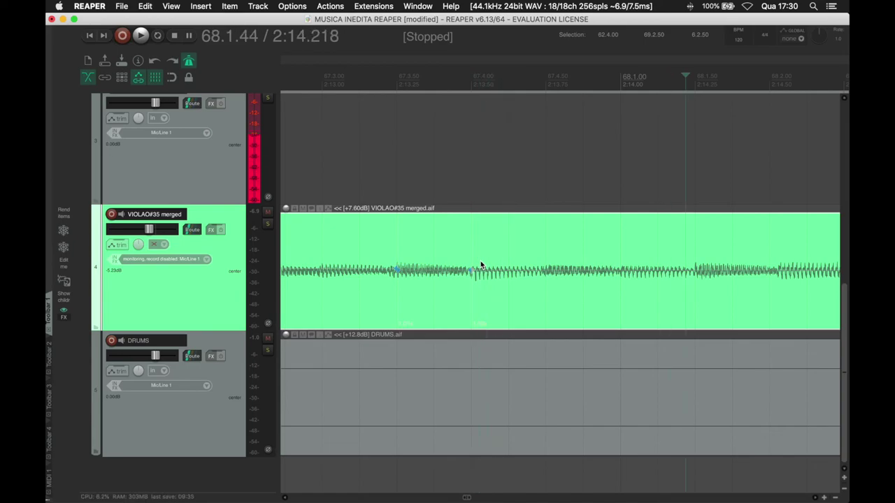
Place the cursor between 67.4.00 and 67.4.50, advance by transients to 68.3.06, and add a quantized stretch marker there
{"action": "left_click", "coordinate": [521, 246]}
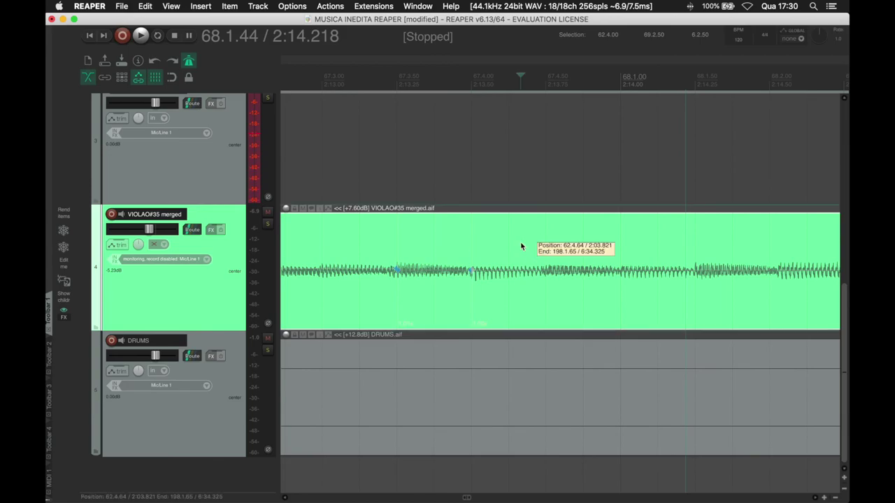
{"action": "key", "text": "Tab"}
{"action": "key", "text": "Tab"}
{"action": "key", "text": "Tab"}
{"action": "key", "text": "Tab"}
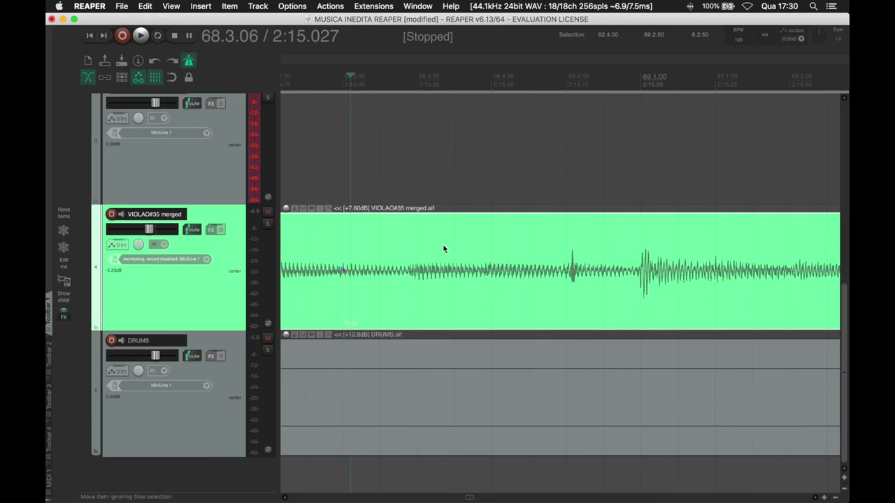
Add a quantized stretch marker at the guitar transient at 68.2.02
{"action": "scroll", "coordinate": [443, 248], "scroll_direction": "right", "scroll_amount": 3}
{"action": "scroll", "coordinate": [444, 248], "scroll_direction": "left", "scroll_amount": 5}
{"action": "scroll", "coordinate": [449, 248], "scroll_direction": "left", "scroll_amount": 4}
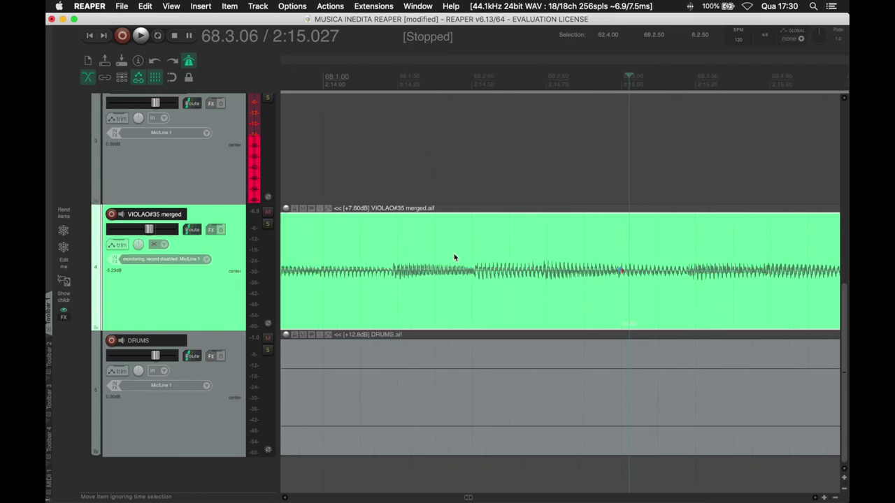
{"action": "left_click", "coordinate": [475, 254]}
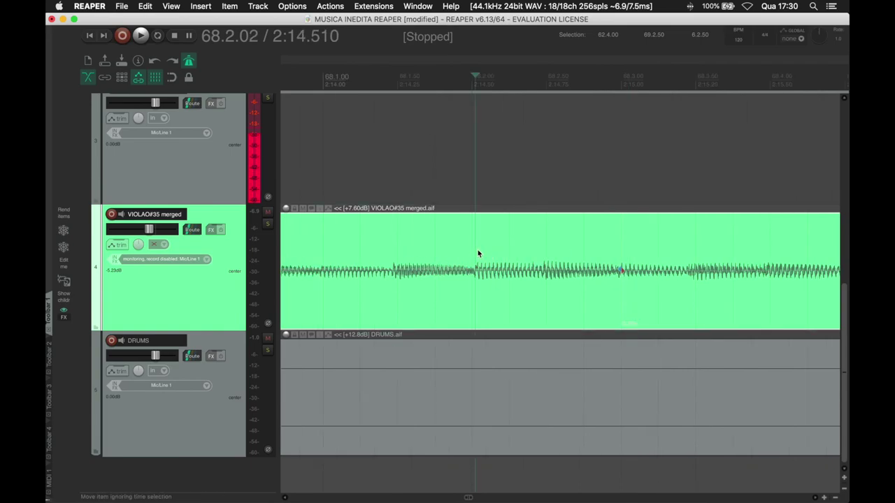
{"action": "key", "text": "shift+w"}
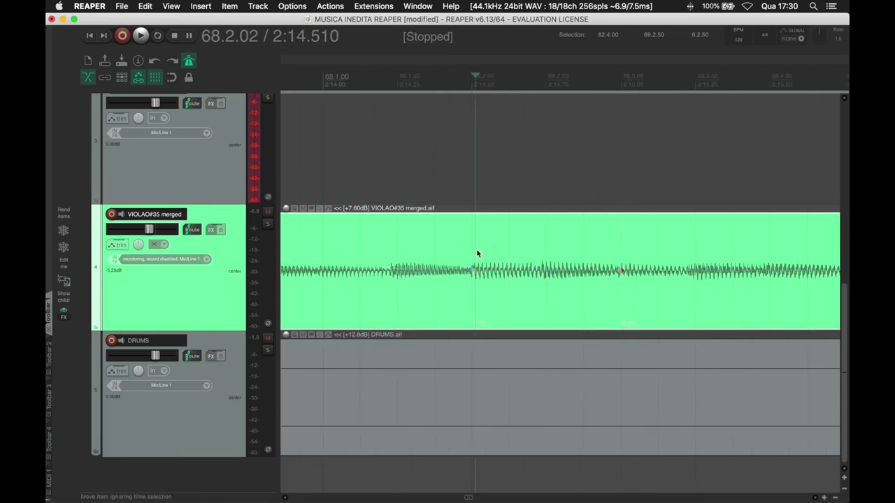
Add quantized stretch markers at the guitar transients near 68.1.50 and at 68.2.47
{"action": "left_click", "coordinate": [392, 253]}
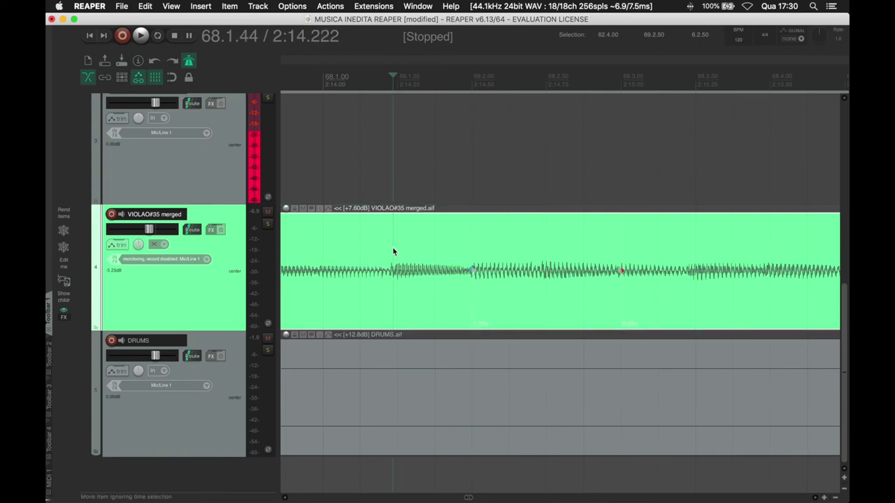
{"action": "left_click", "coordinate": [391, 251]}
{"action": "key", "text": "shift+w"}
{"action": "scroll", "coordinate": [381, 255], "scroll_direction": "right", "scroll_amount": 2}
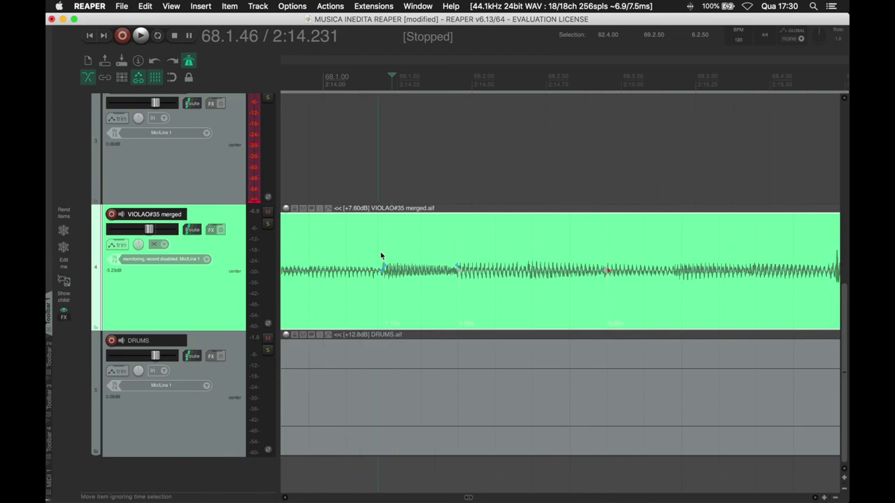
{"action": "scroll", "coordinate": [384, 254], "scroll_direction": "left", "scroll_amount": 10}
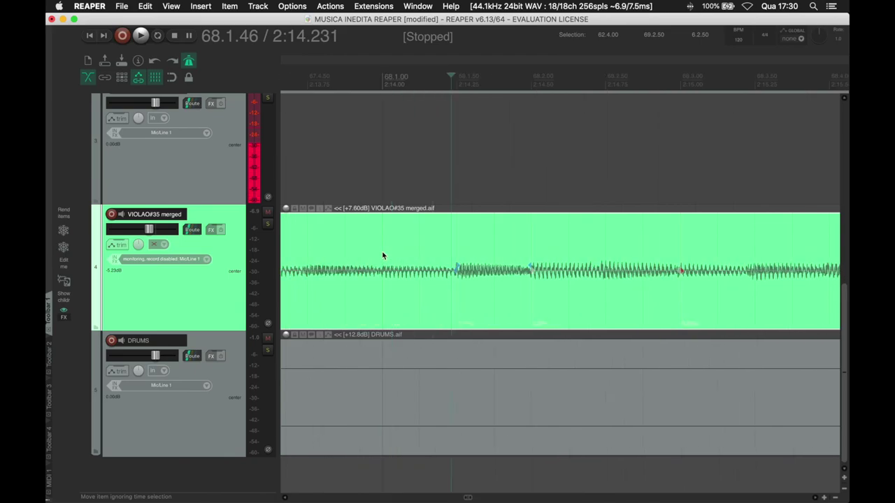
{"action": "left_click", "coordinate": [681, 241]}
{"action": "key", "text": "shift+w"}
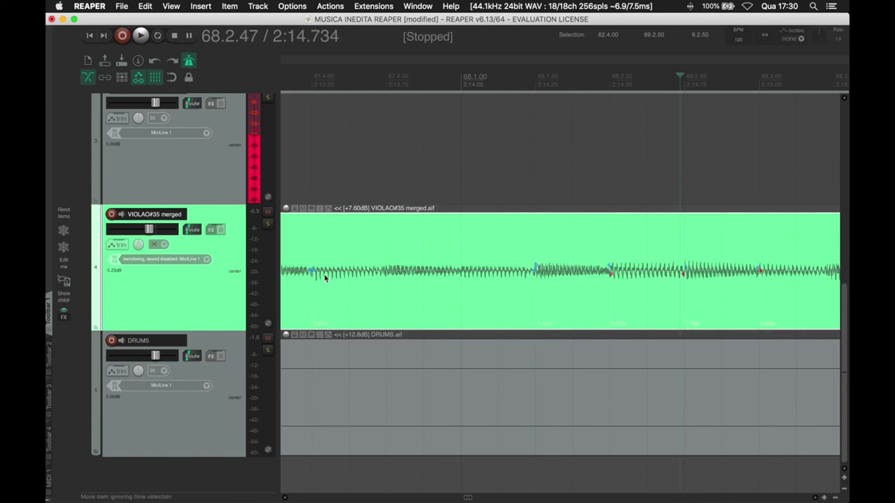
Add quantized stretch markers at the guitar transients at 67.4.47 and 68.1.03
{"action": "left_click", "coordinate": [382, 253]}
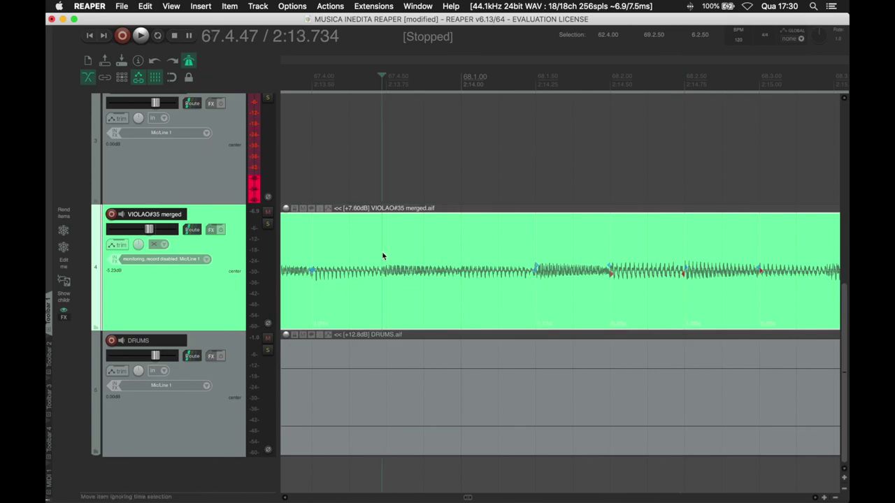
{"action": "scroll", "coordinate": [493, 259], "scroll_direction": "left", "scroll_amount": 1}
{"action": "left_click", "coordinate": [484, 265]}
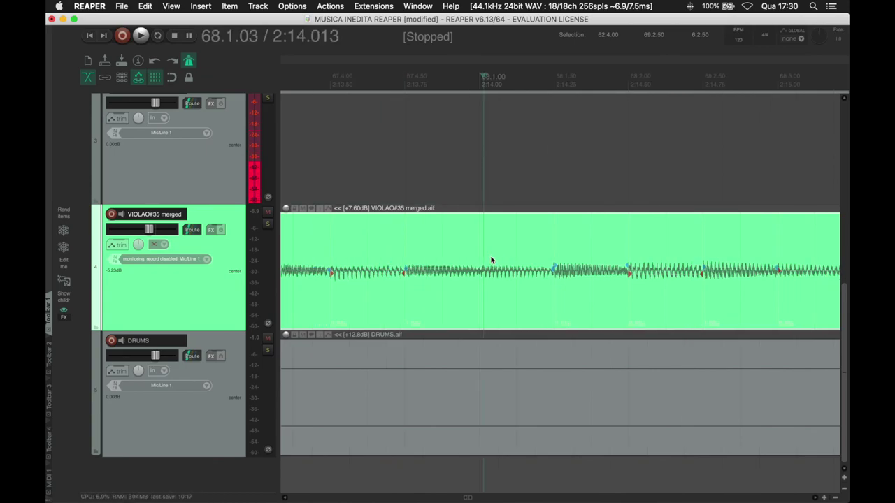
{"action": "key", "text": "shift+w"}
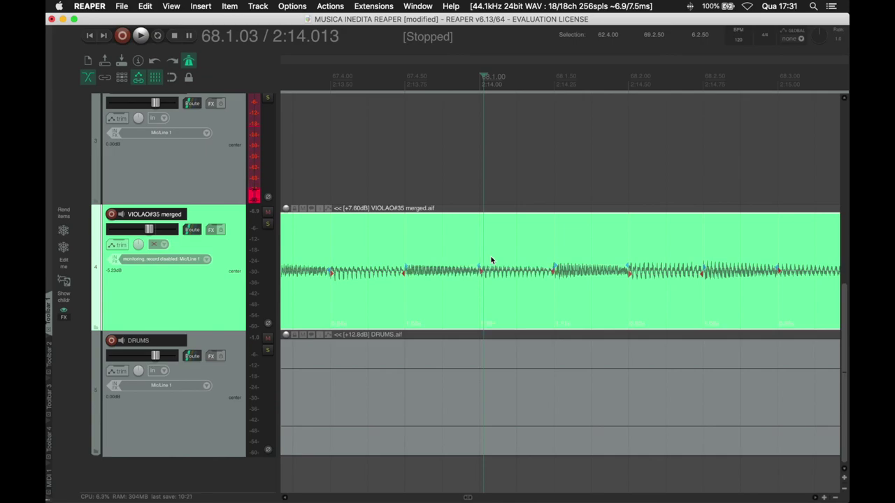